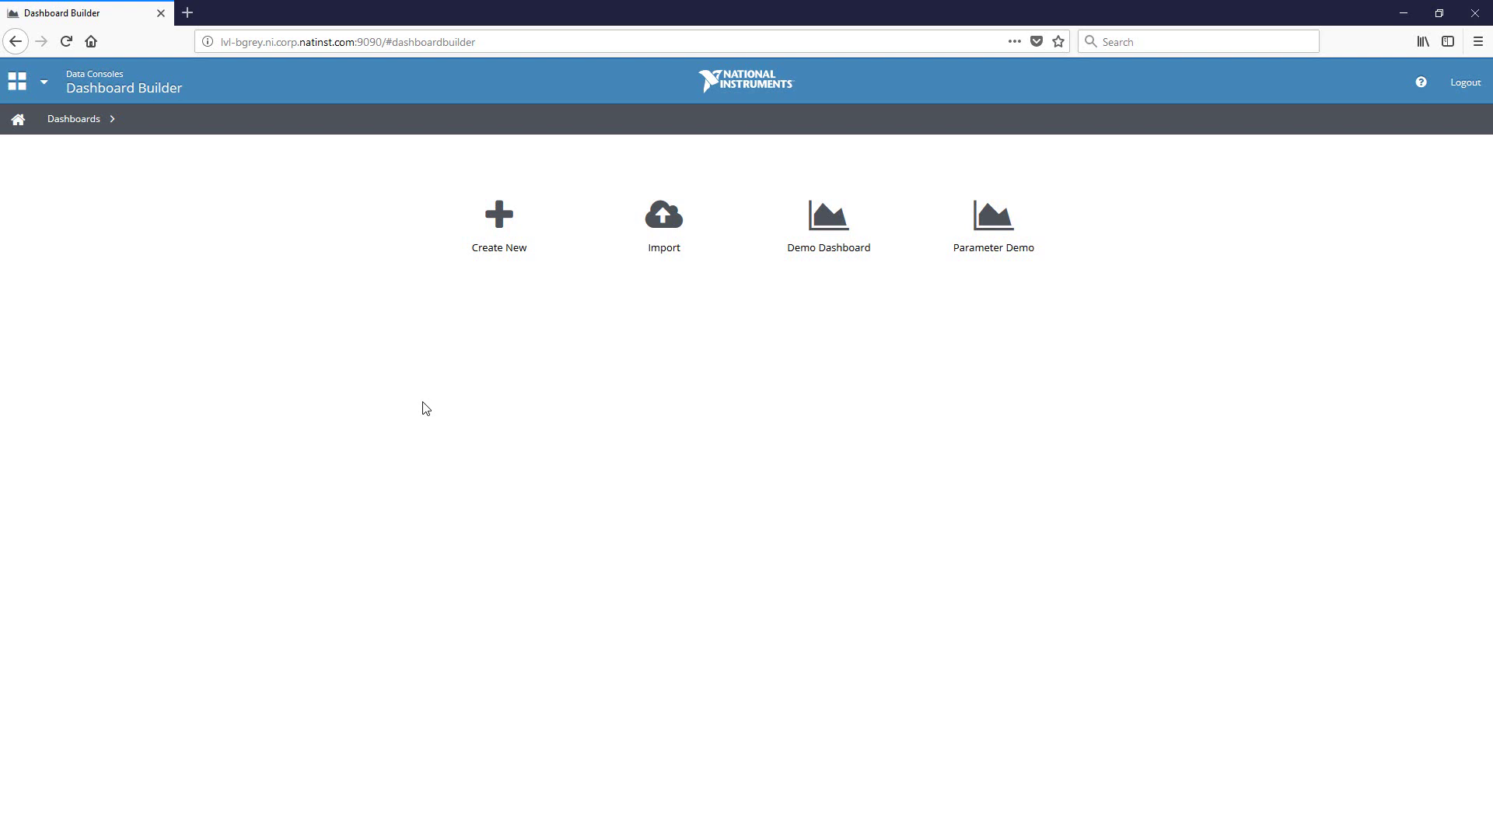
- Create a new dashboard named 'Charts vs Graphs'
click(490, 250)
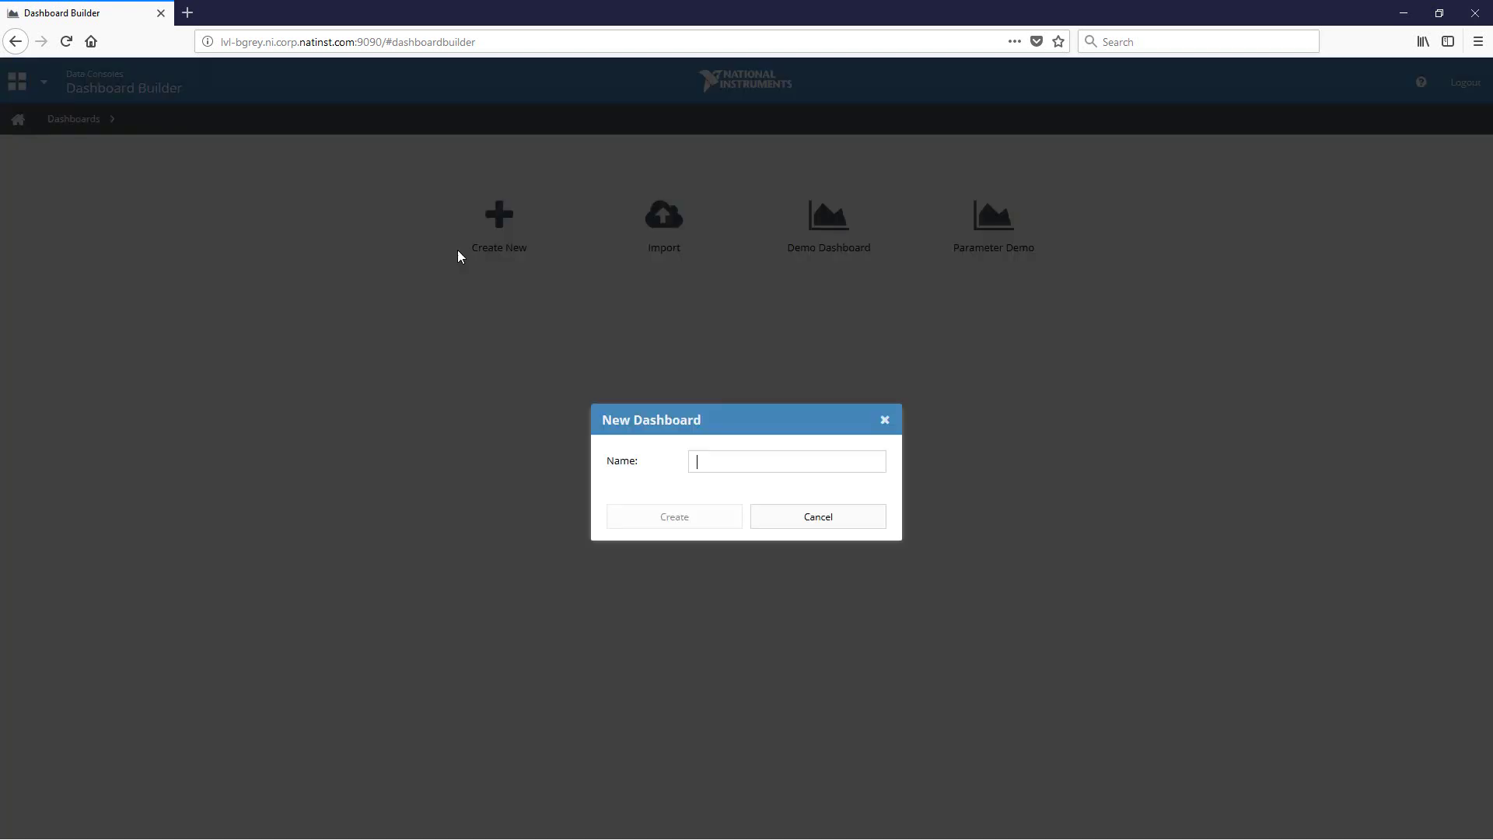
text(Charts vs Graphs)
click(666, 517)
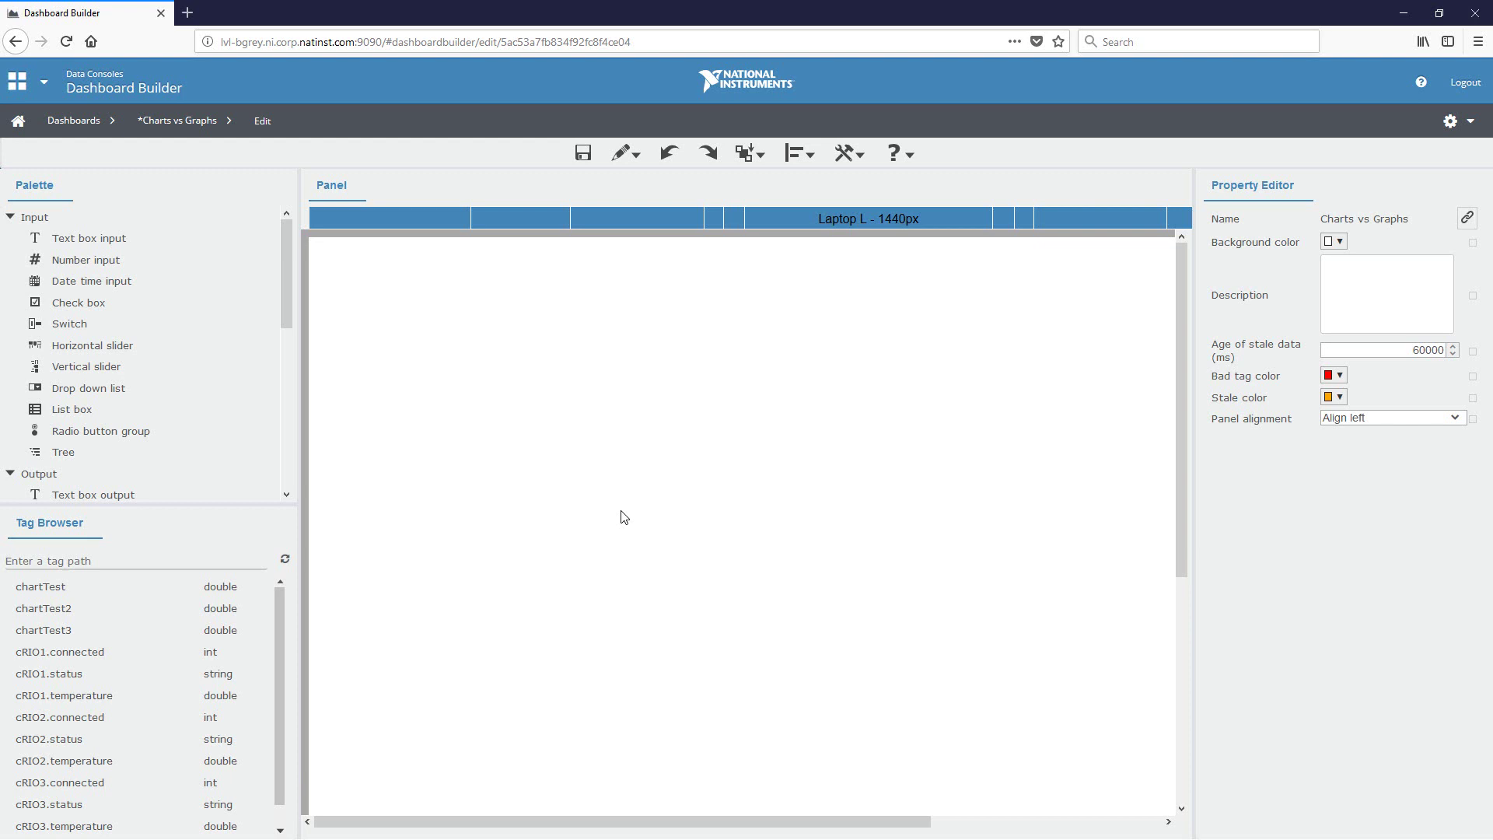
- Open the help manual's 'Data Types for Visualizing Tag Data' page and bring the Graph and Chart rows into view
click(1422, 94)
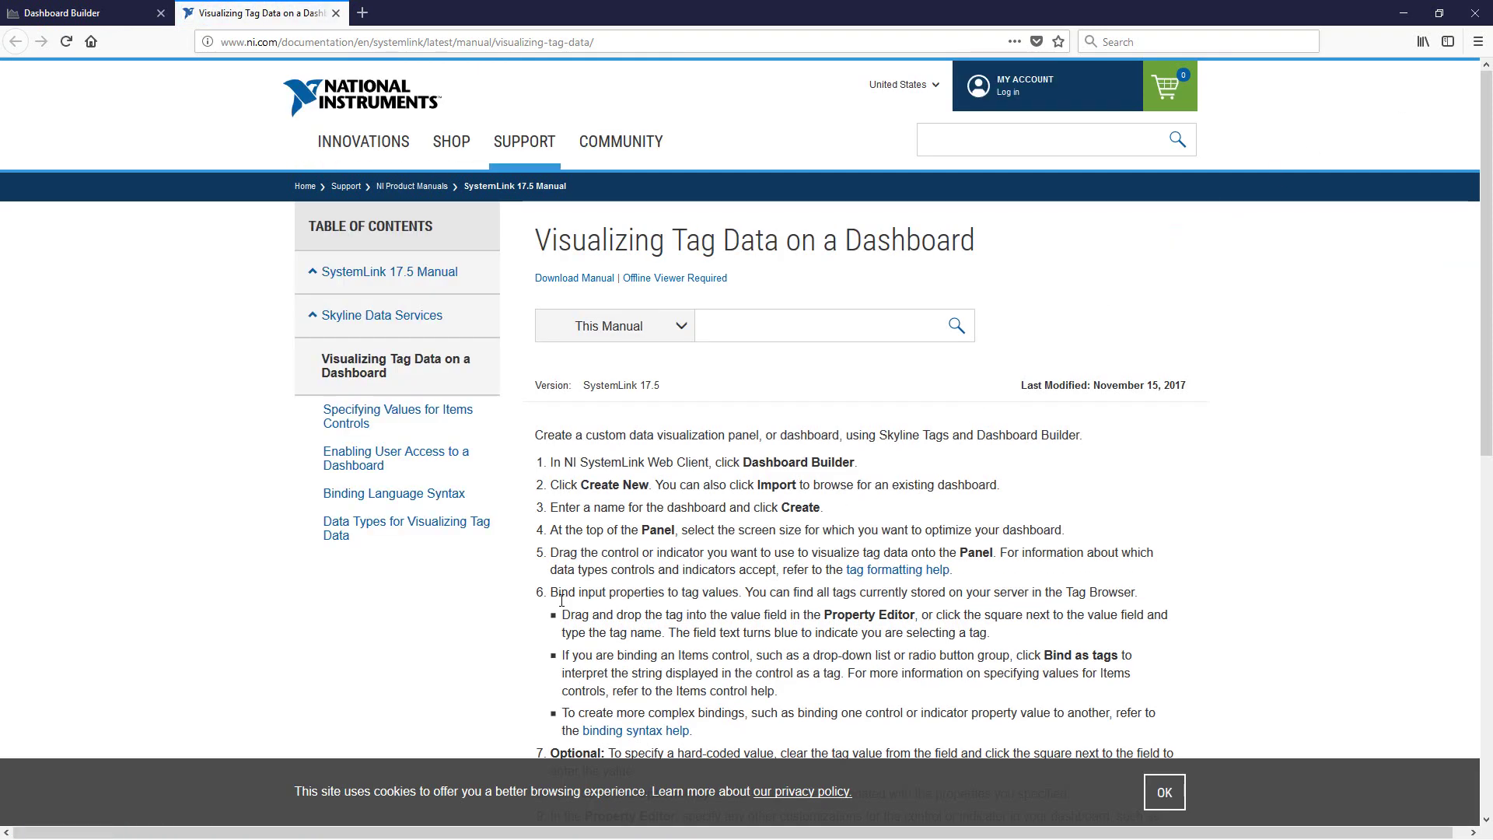
click(440, 535)
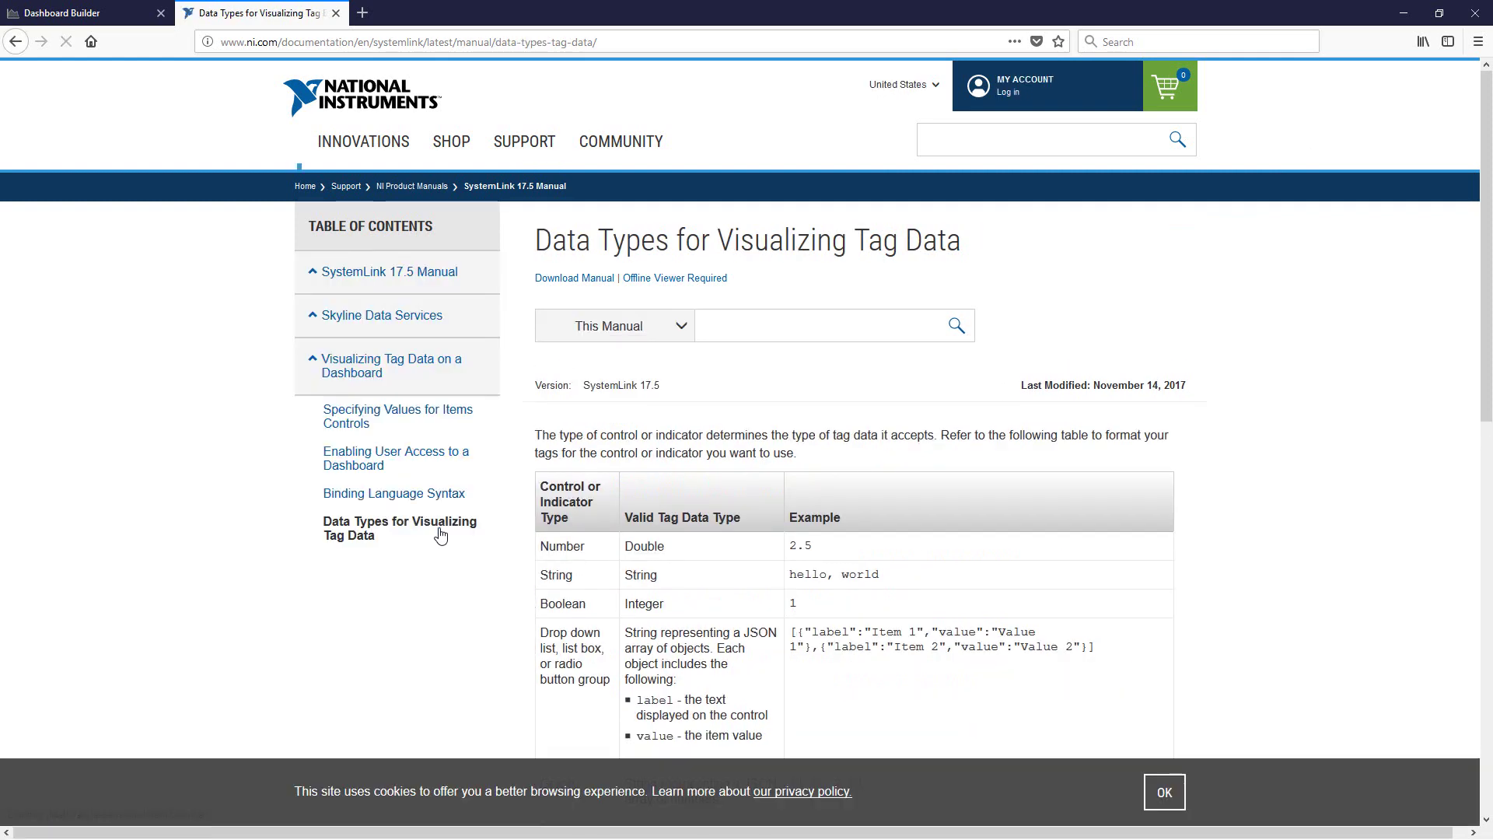
scroll(791, 438, down, 5)
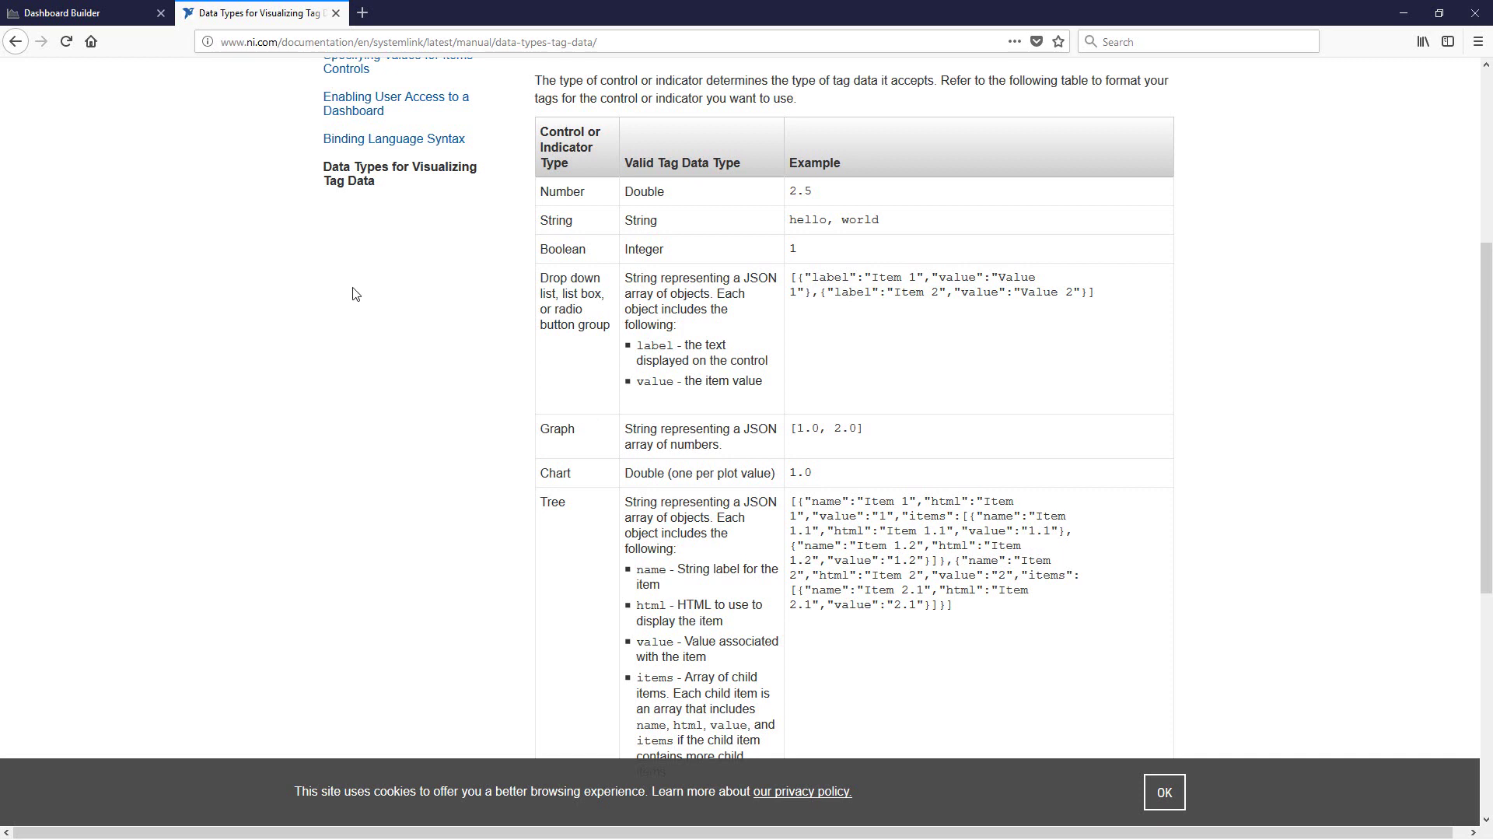
- Switch back to the Dashboard Builder browser tab with the Charts vs Graphs editor
click(109, 13)
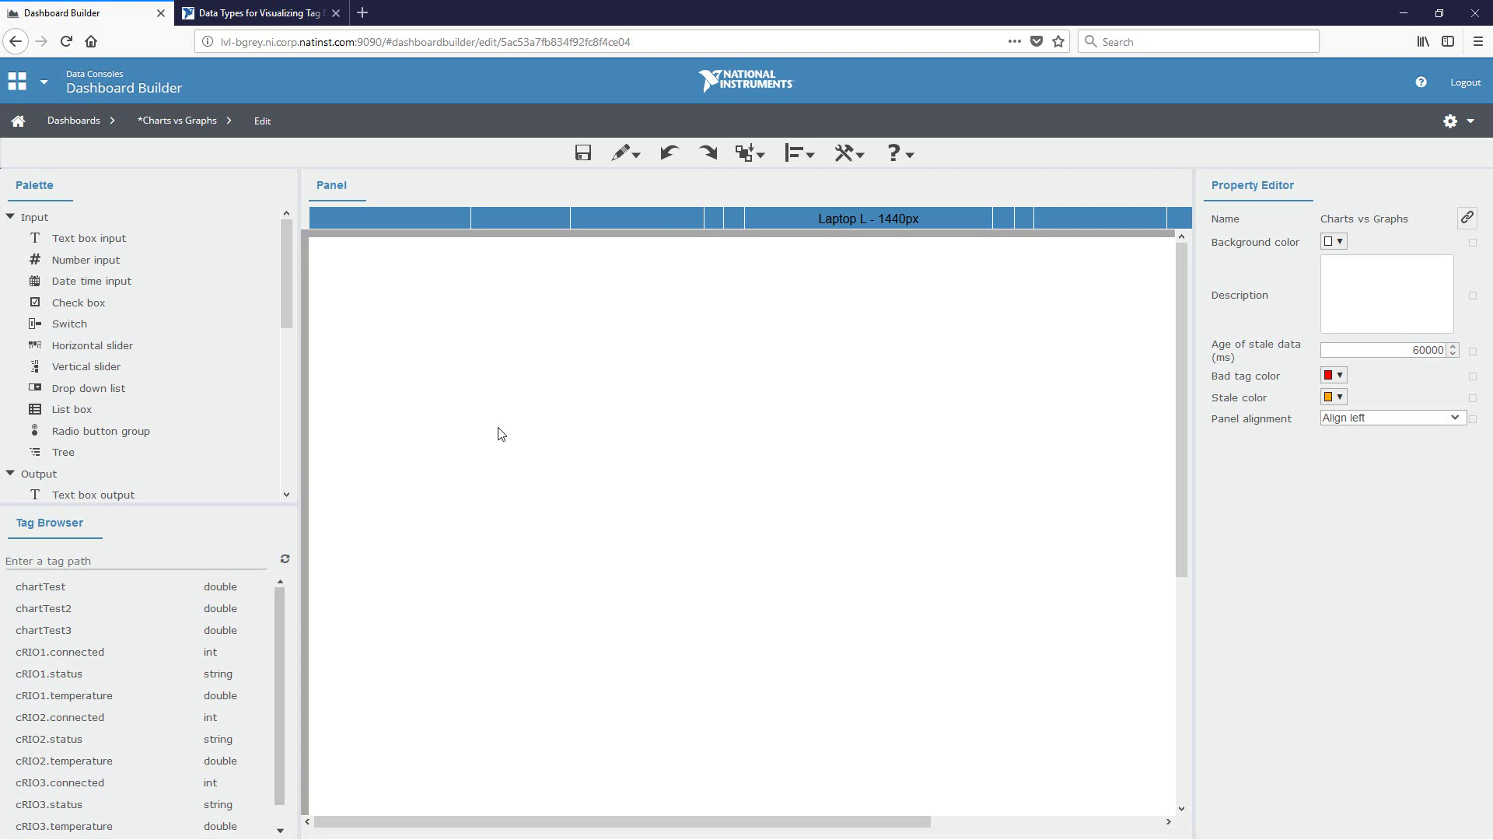
- Place a Chart from the Output palette at the panel top and a Graph below it, then select the chart
scroll(85, 412, down, 3)
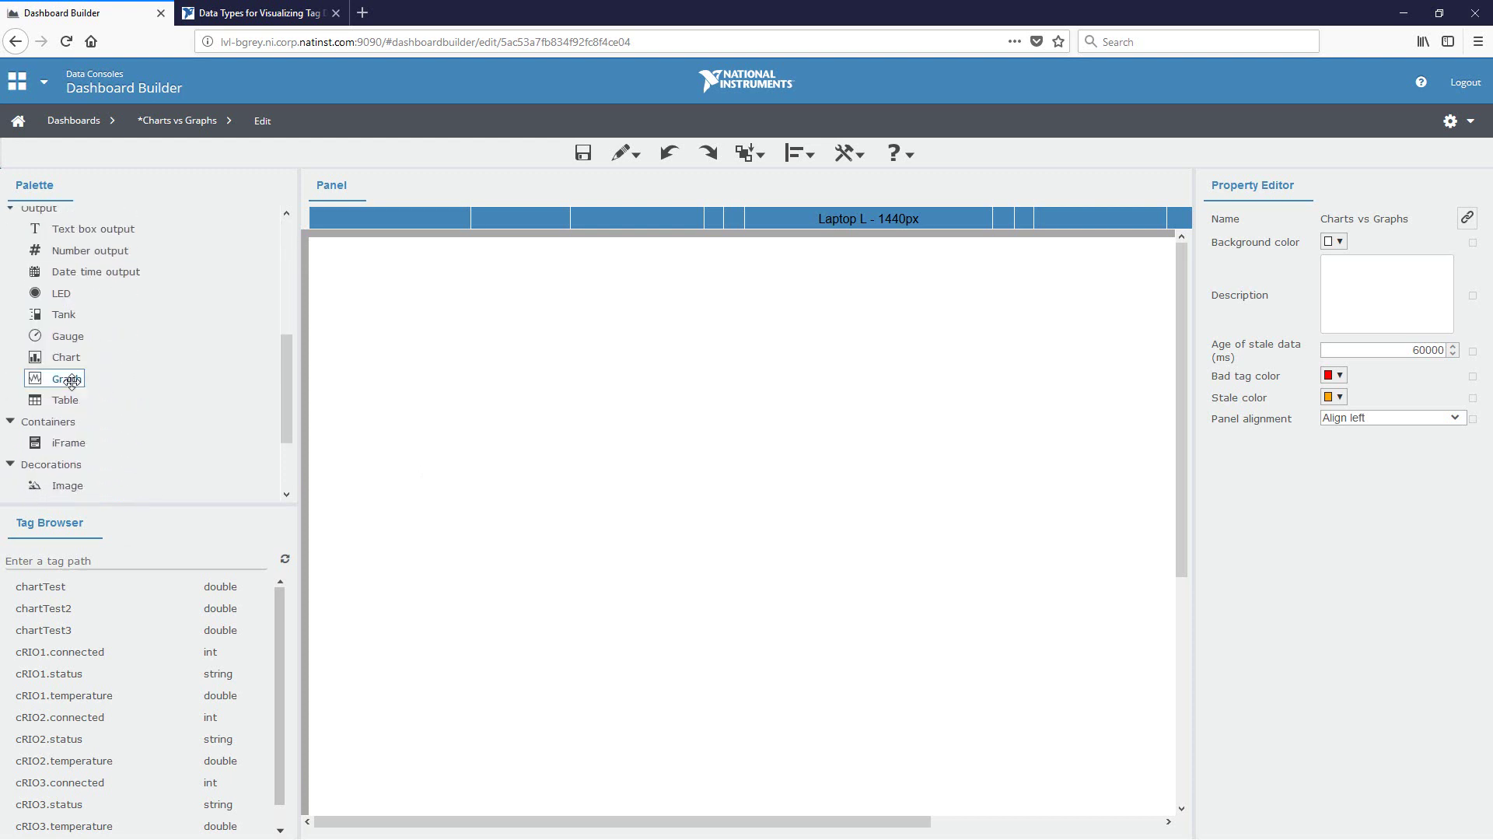
drag(68, 357, 478, 323)
drag(67, 379, 533, 524)
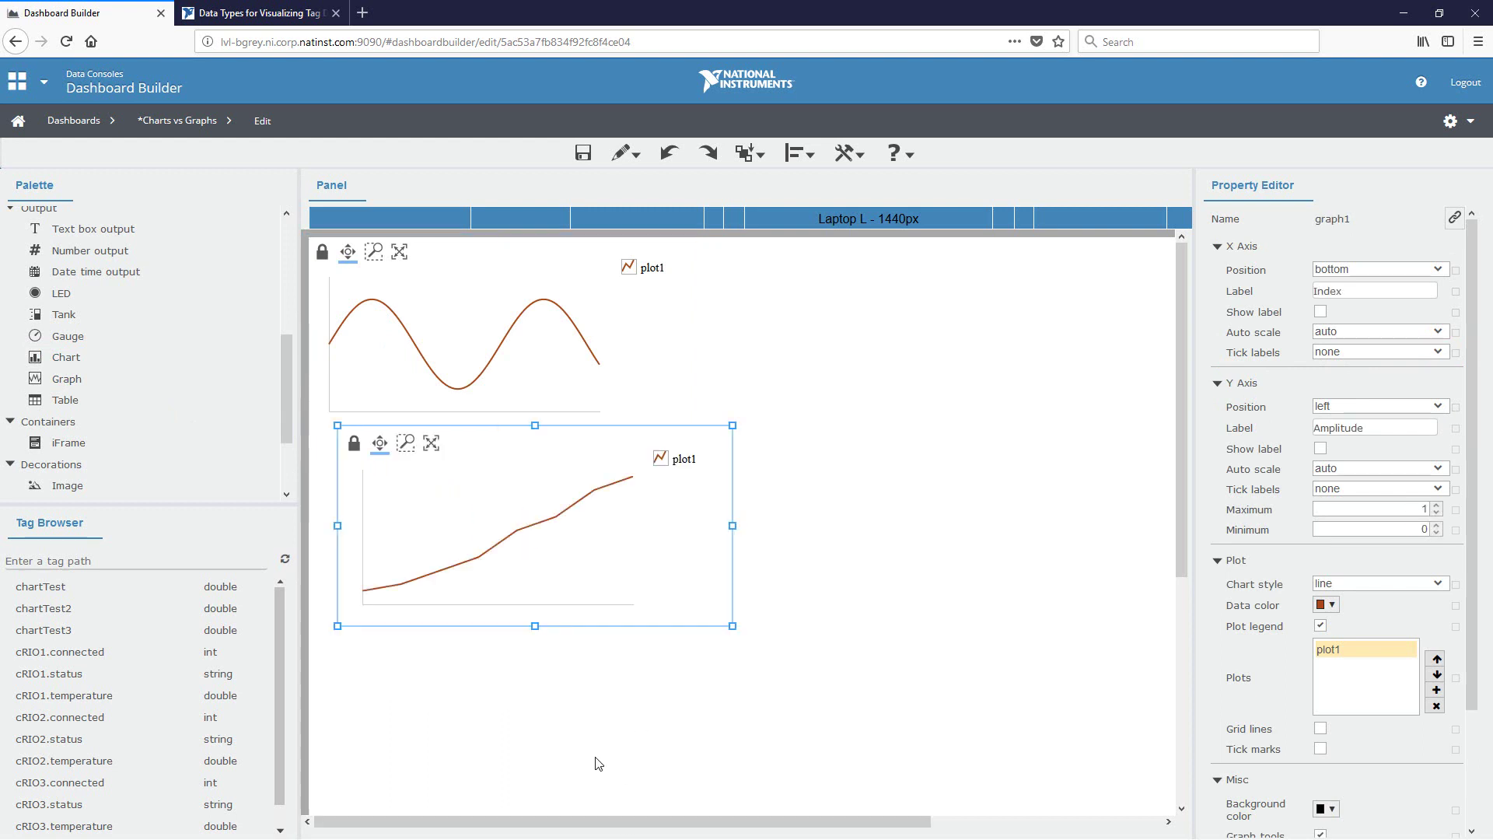
drag(502, 330, 524, 328)
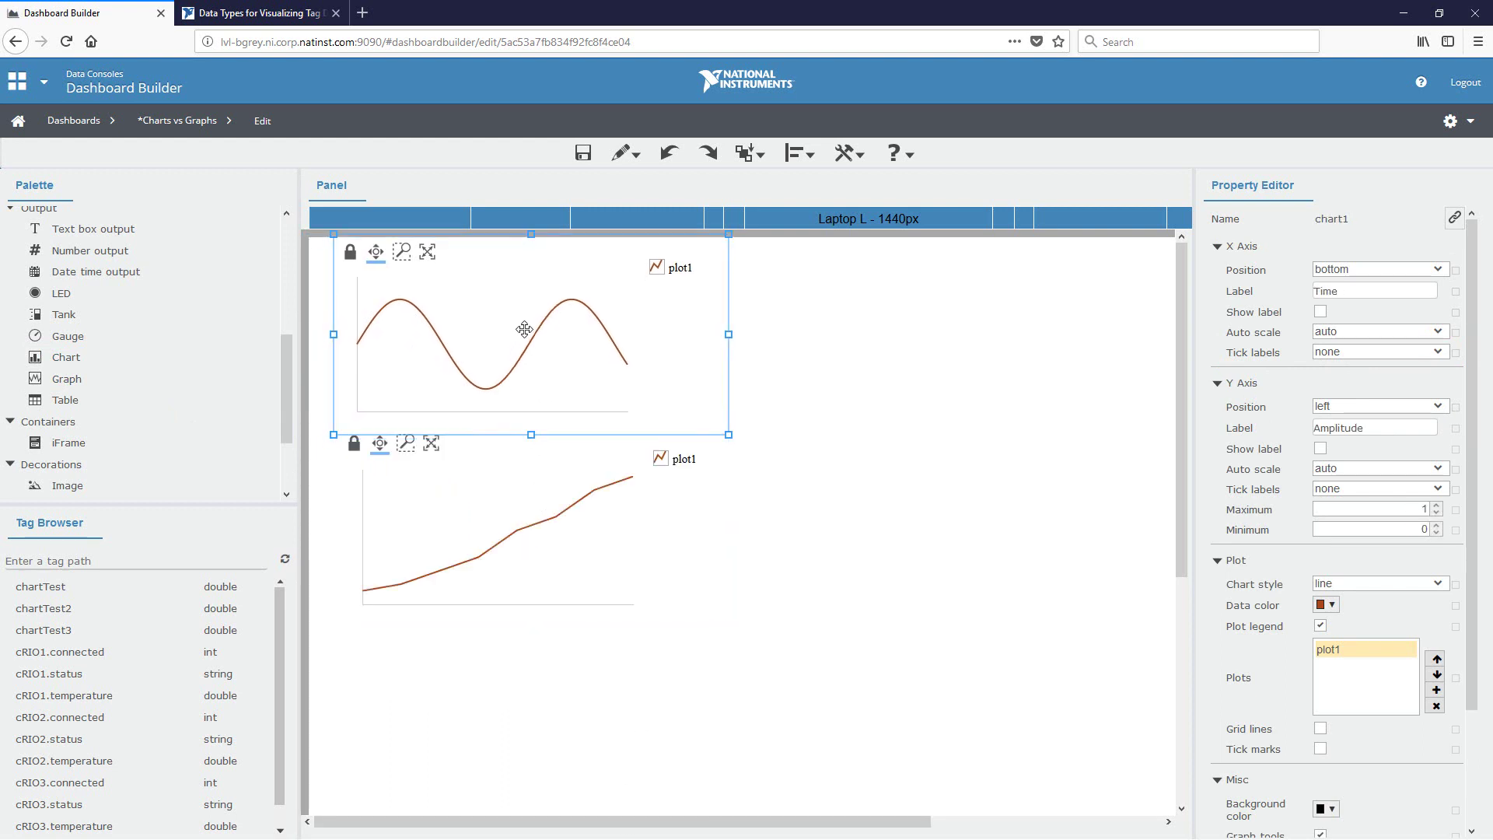
click(852, 418)
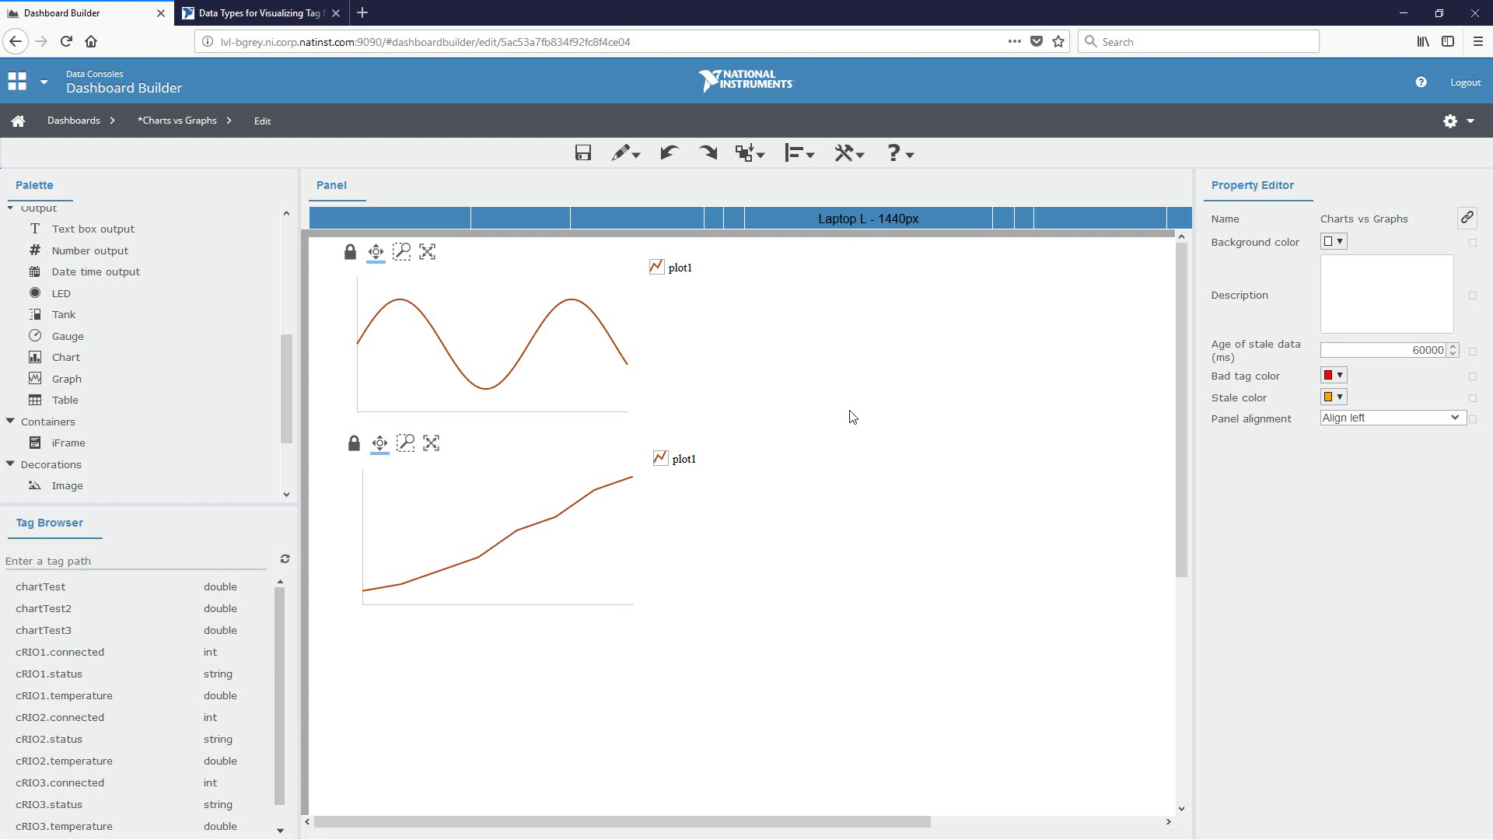
click(609, 382)
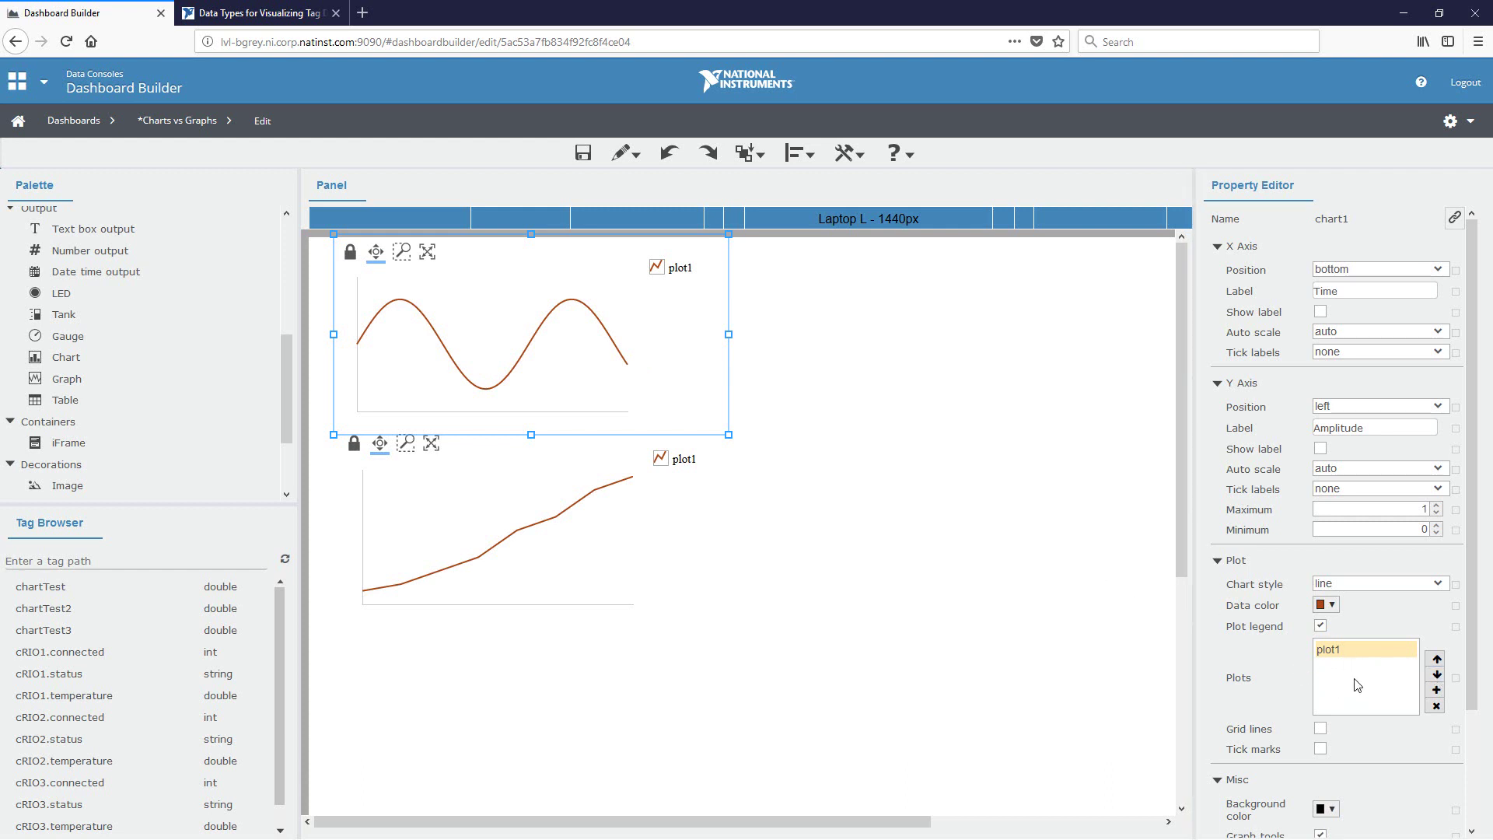
- Relabel the chart's plot1 as chartTest and bind it to the chartTest tag
double_click(1340, 650)
key(ctrl+a)
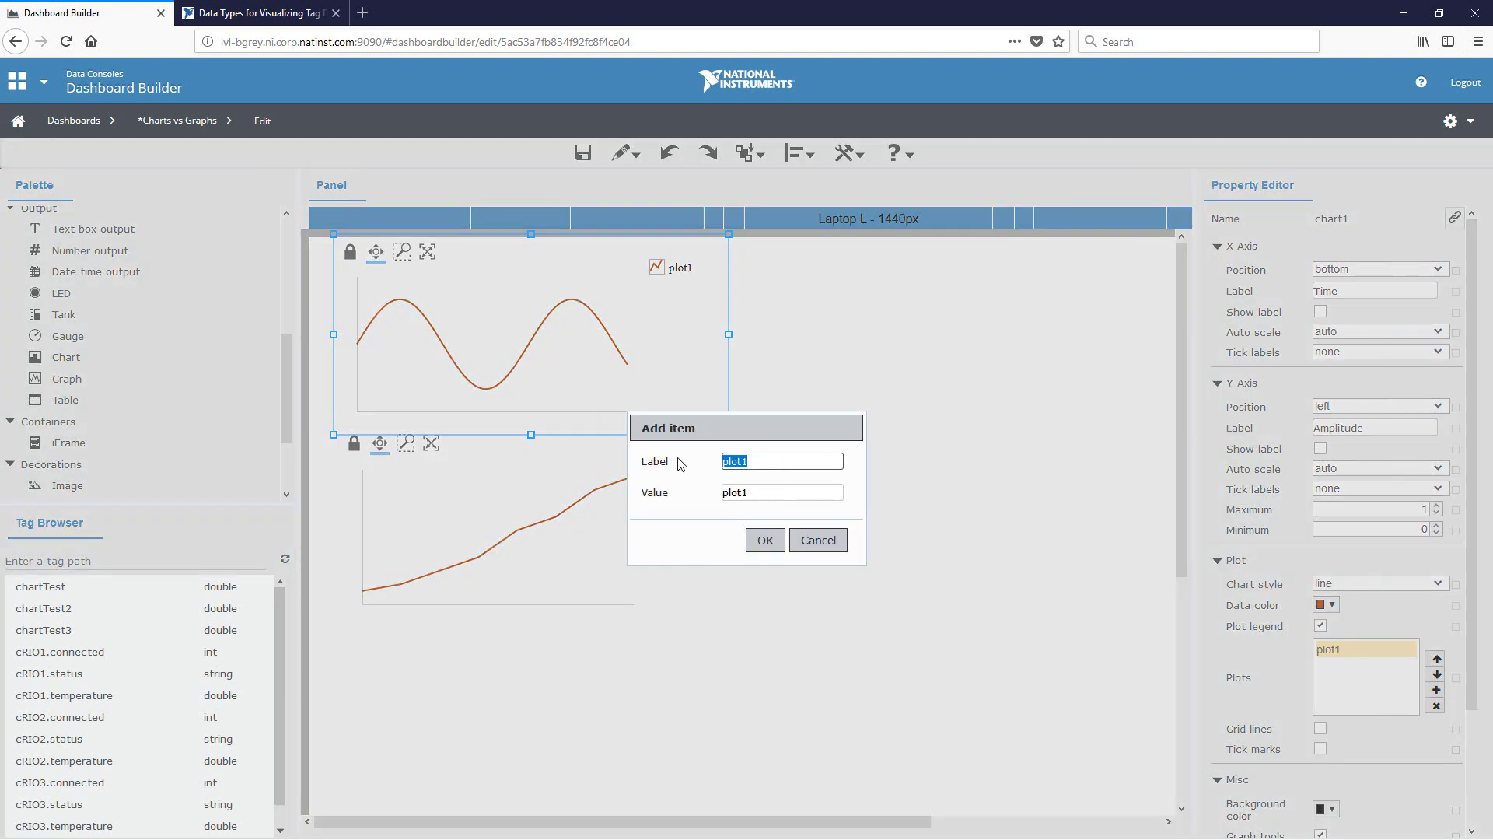
text(chartTest)
key(Tab)
text(chartTest)
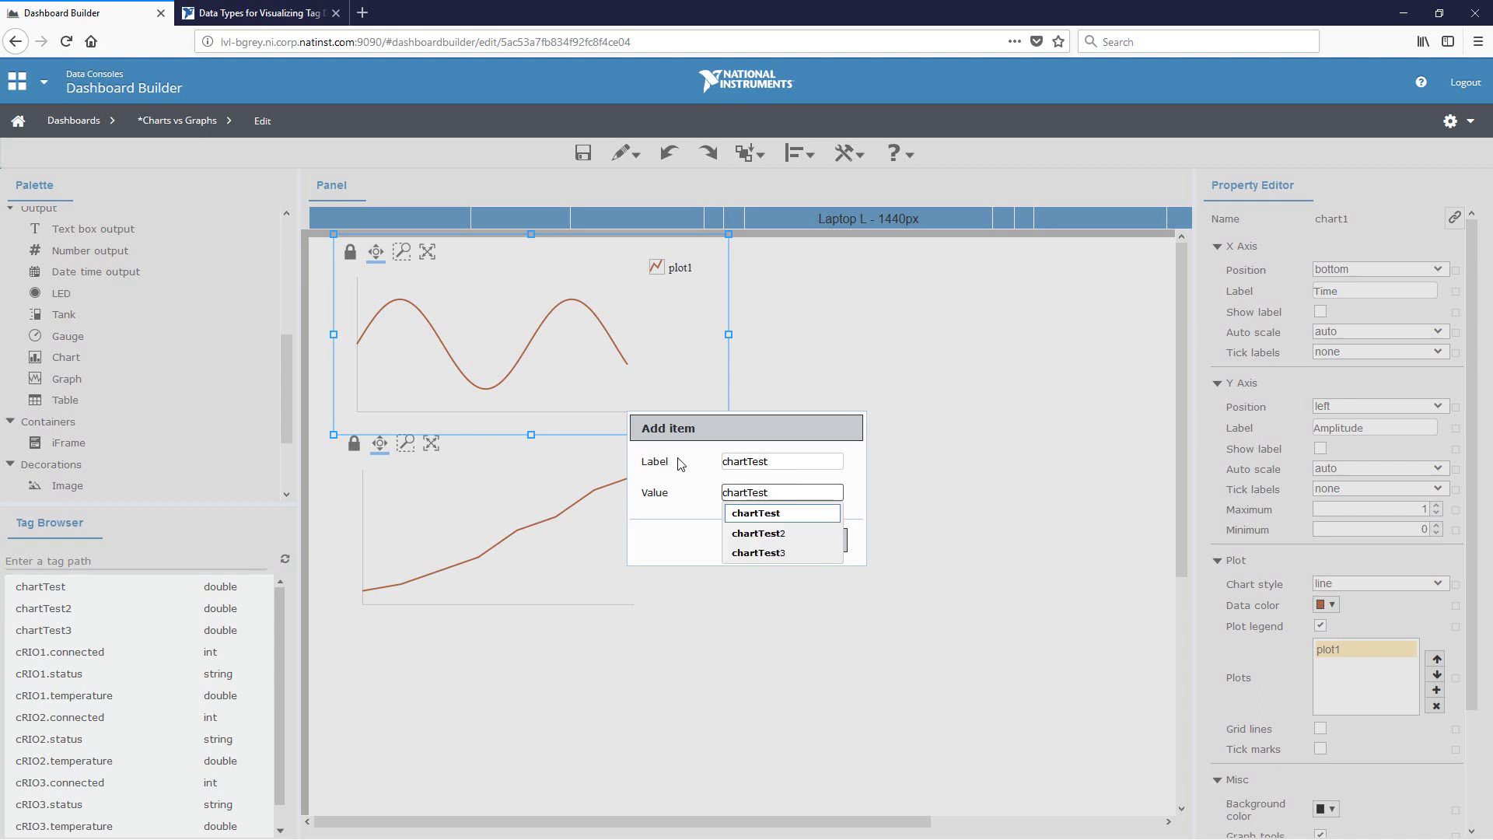
key(Return)
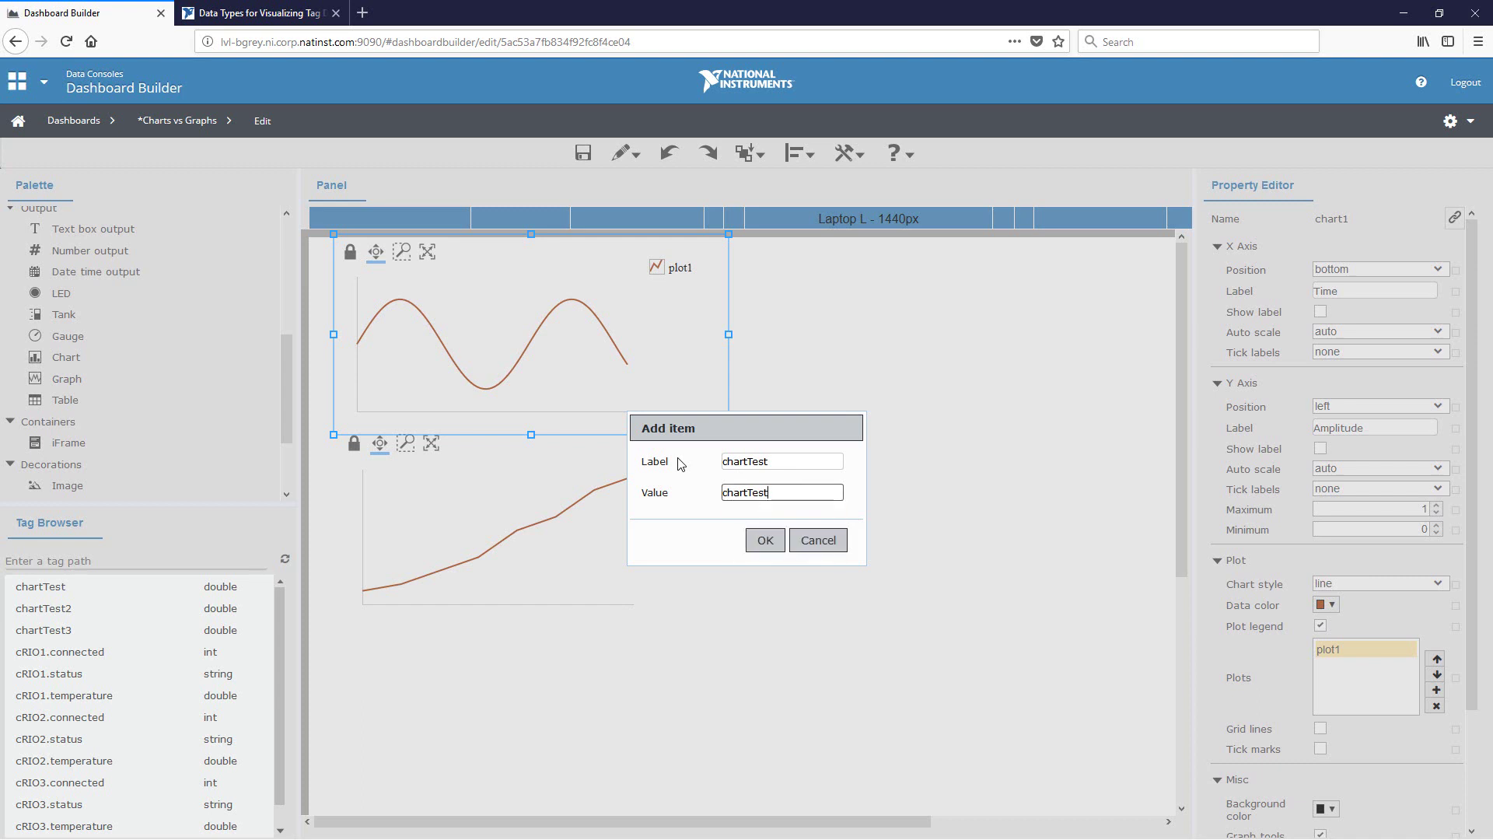
click(756, 539)
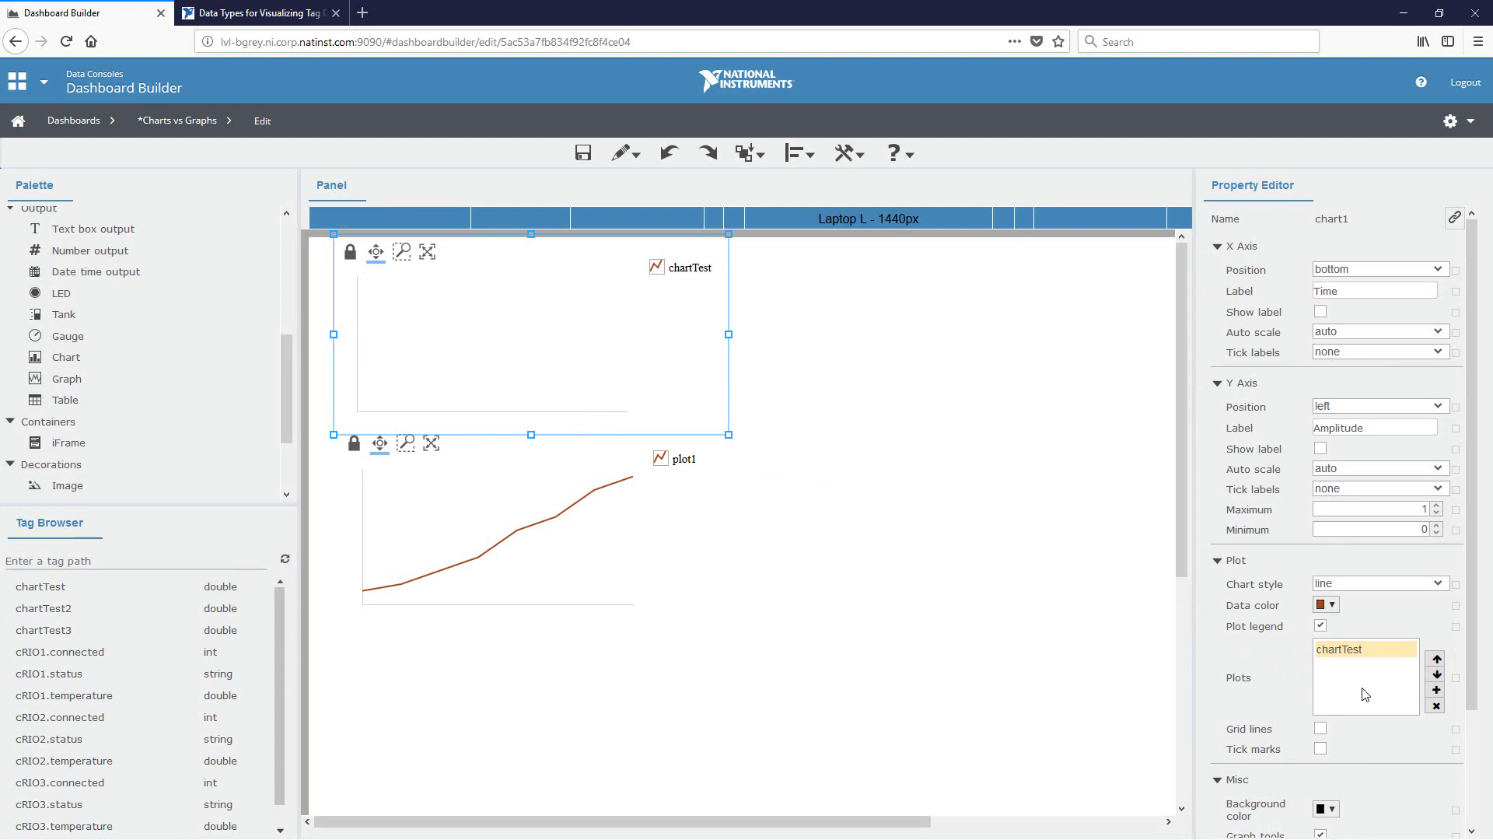
- Add a second chart plot labelled chartTest2
click(1436, 690)
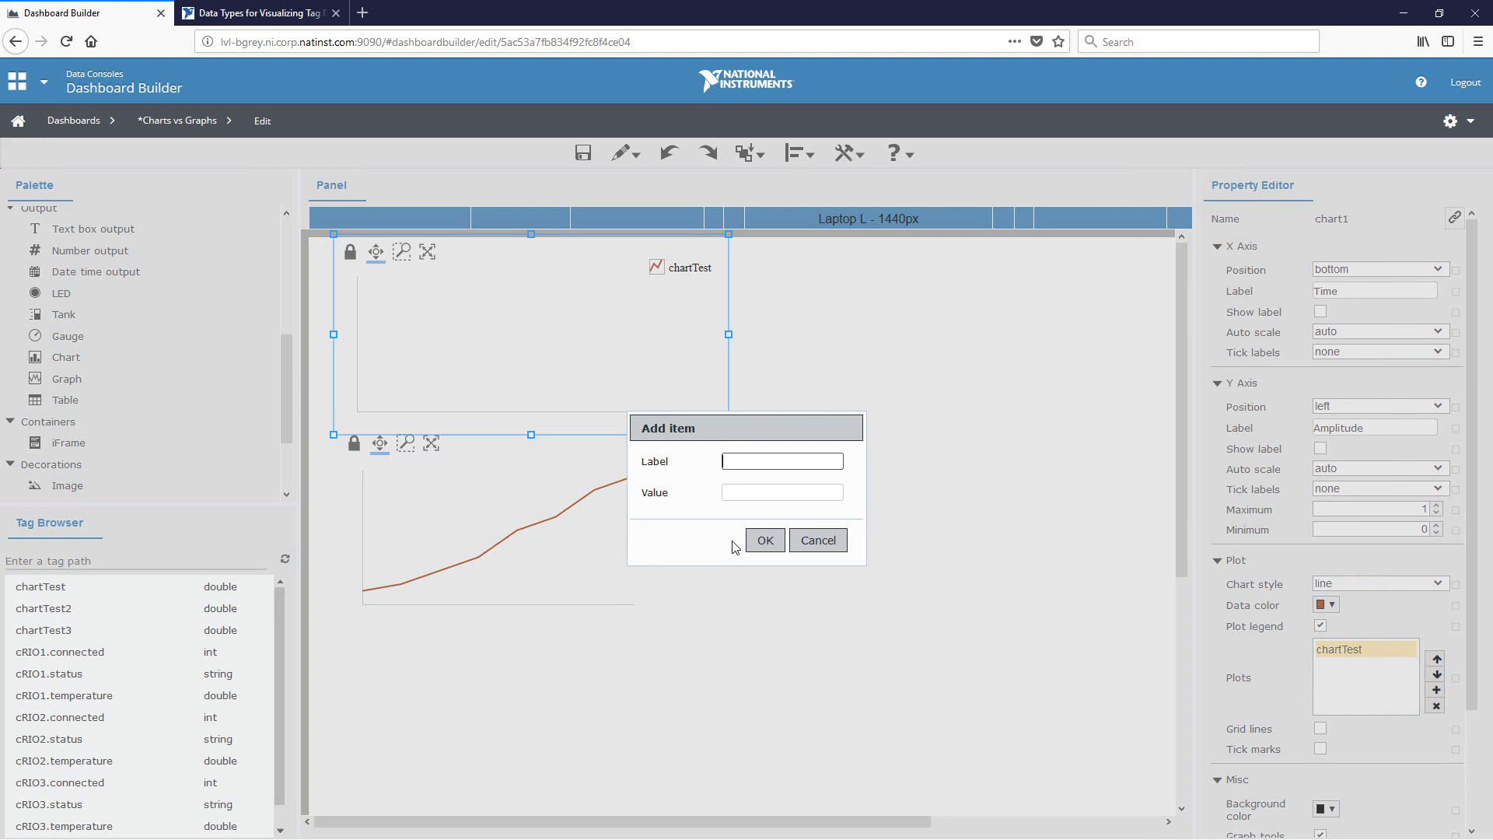
text(chartTest2)
key(Tab)
text(chartTe)
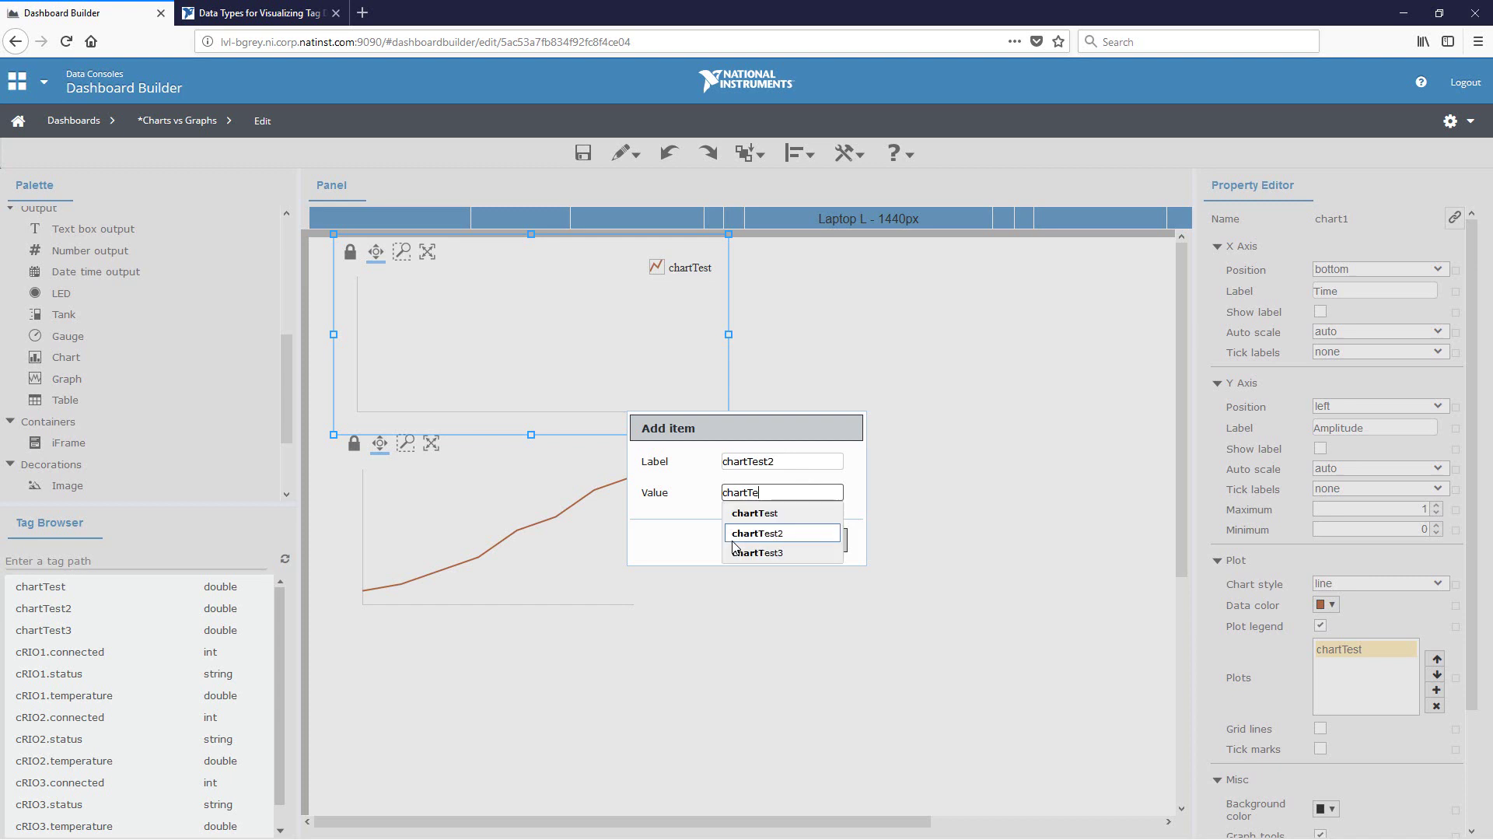
text(st2)
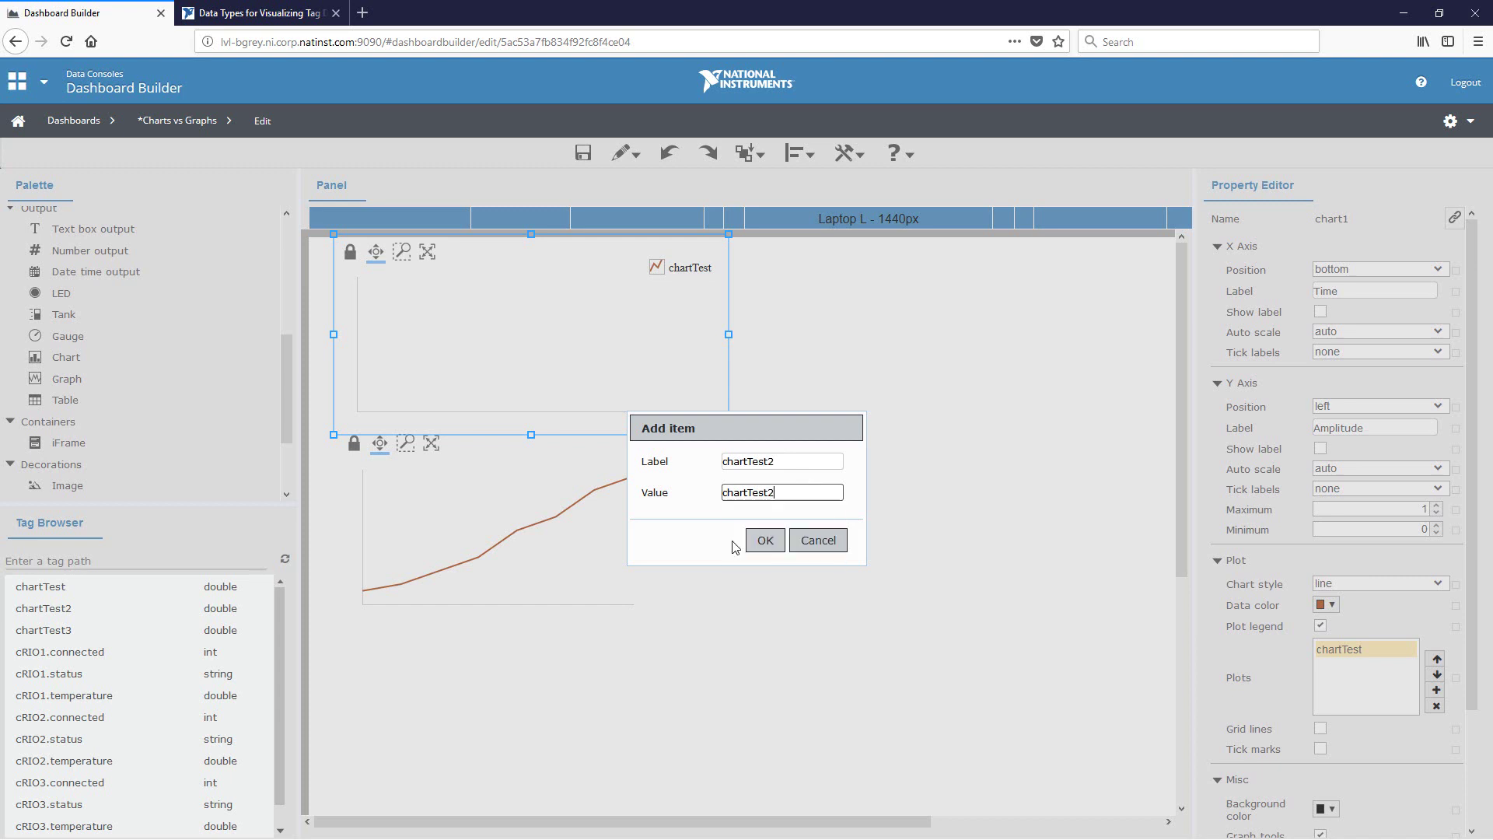
click(778, 538)
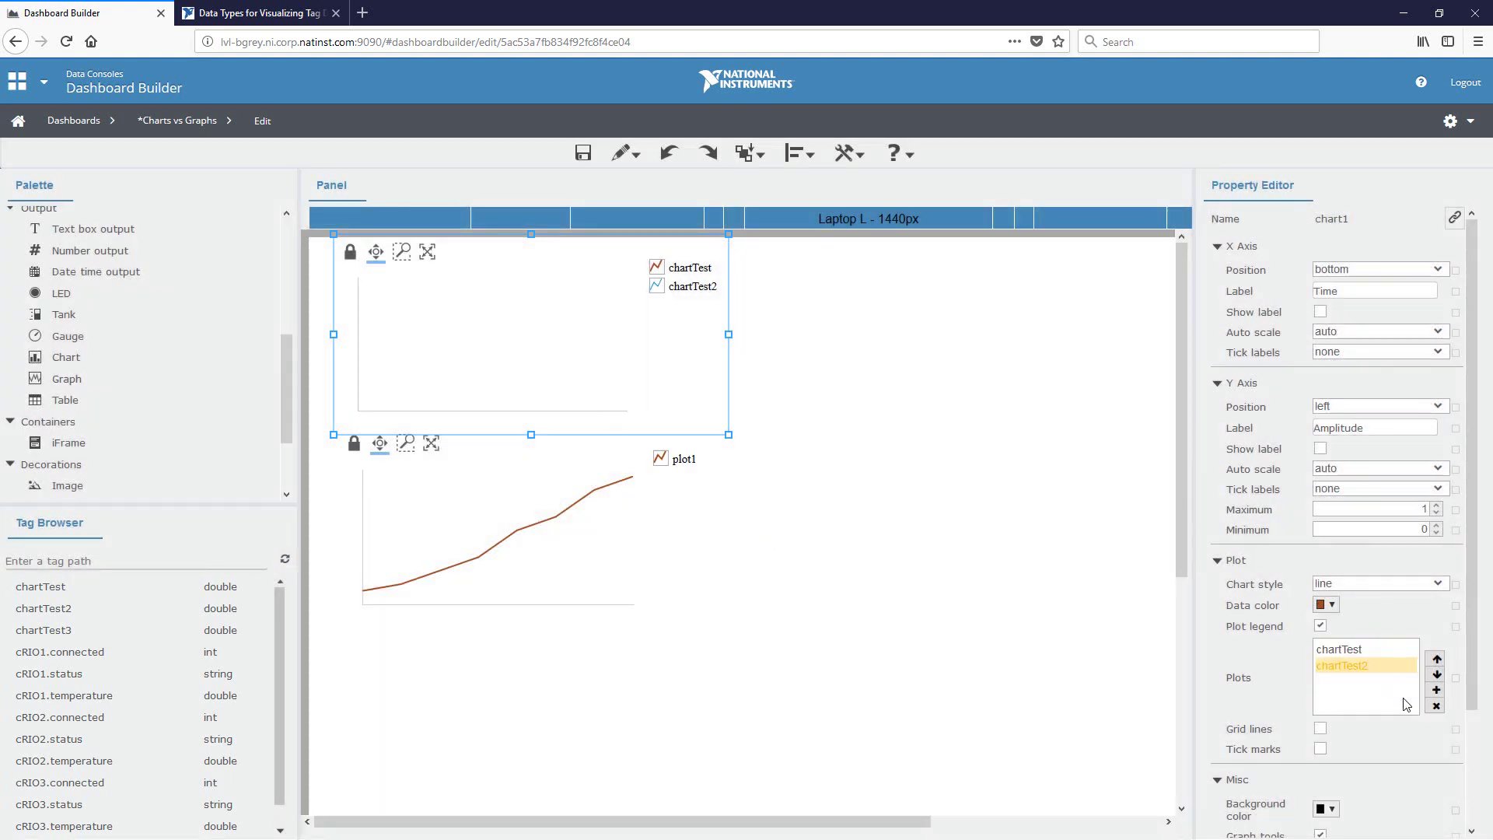
- Add a third chart plot with label and value chartTest3
click(1433, 689)
text(chart)
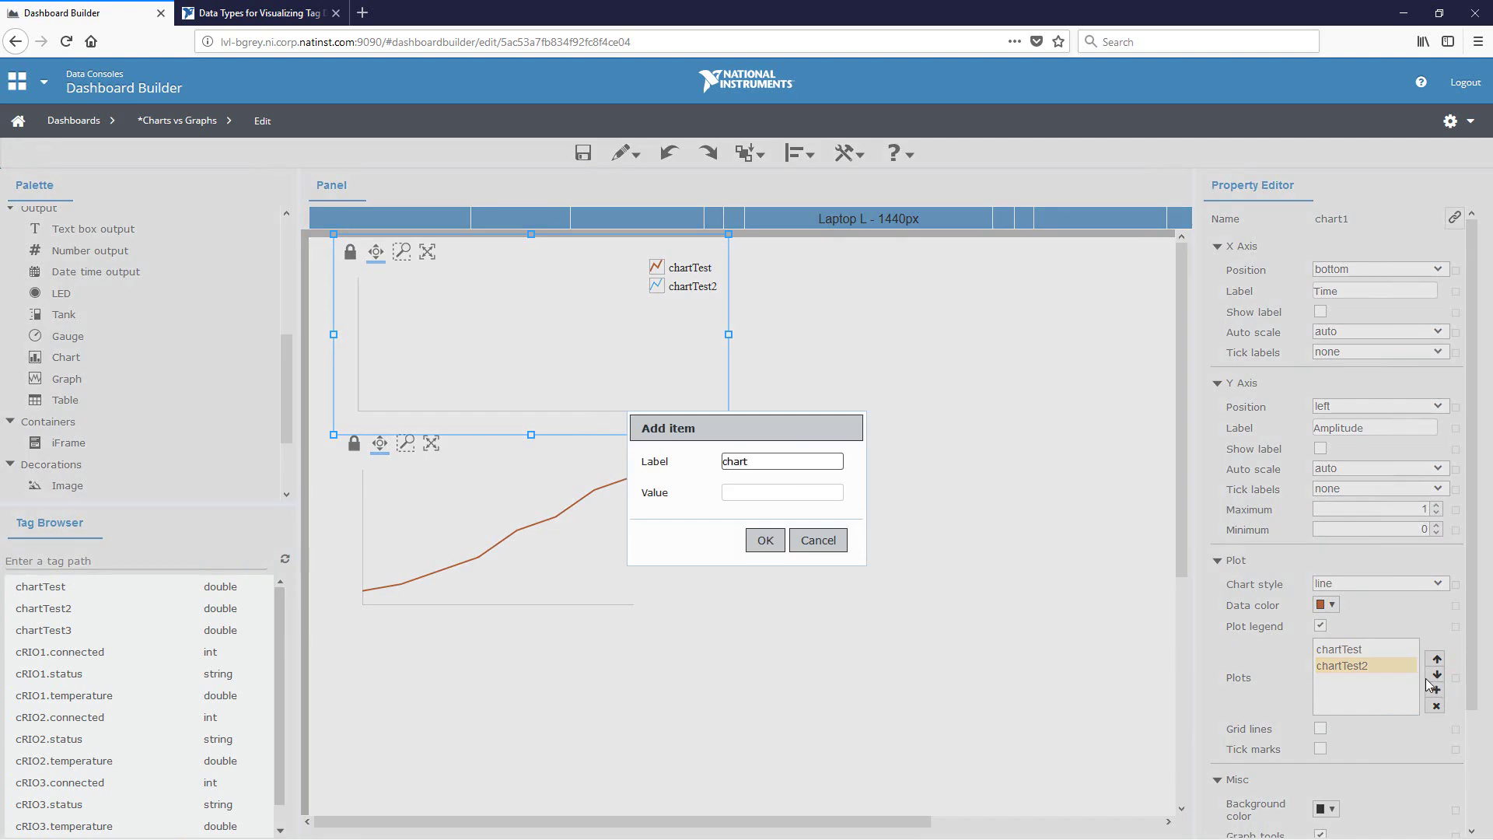
text(Test3)
key(Tab)
text(chartTes)
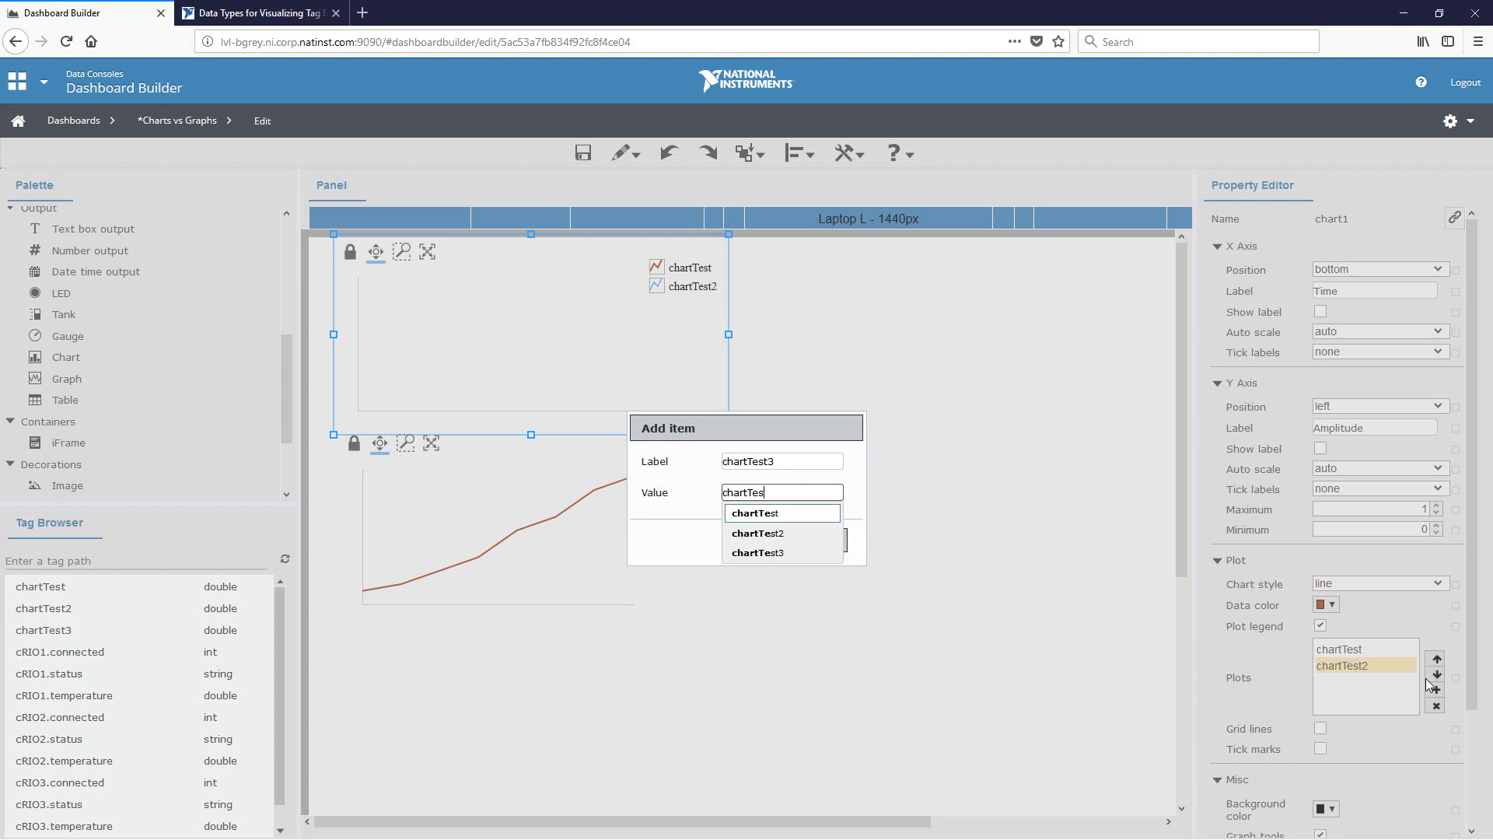
text(t3)
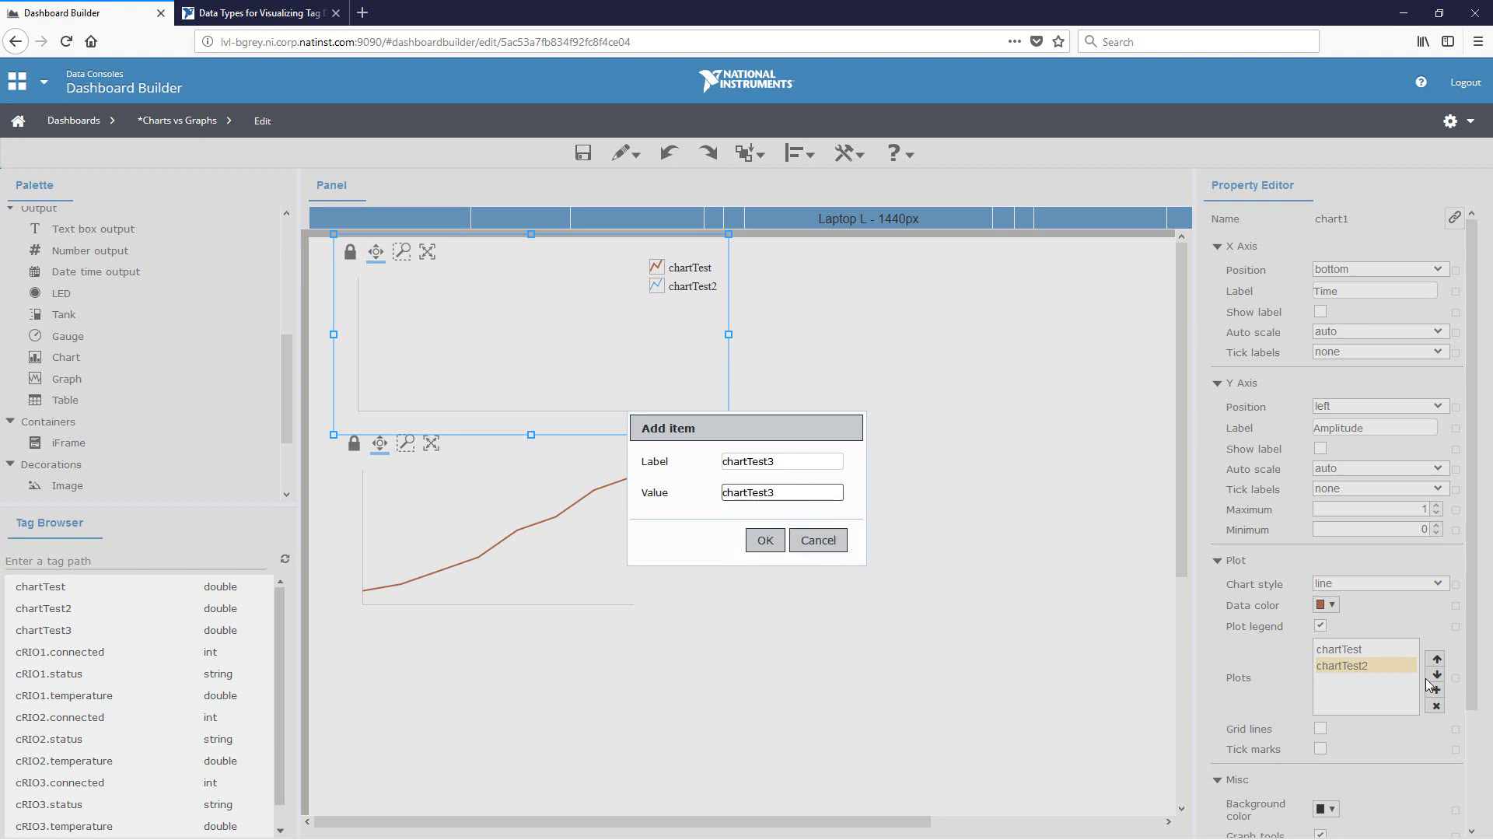
click(767, 543)
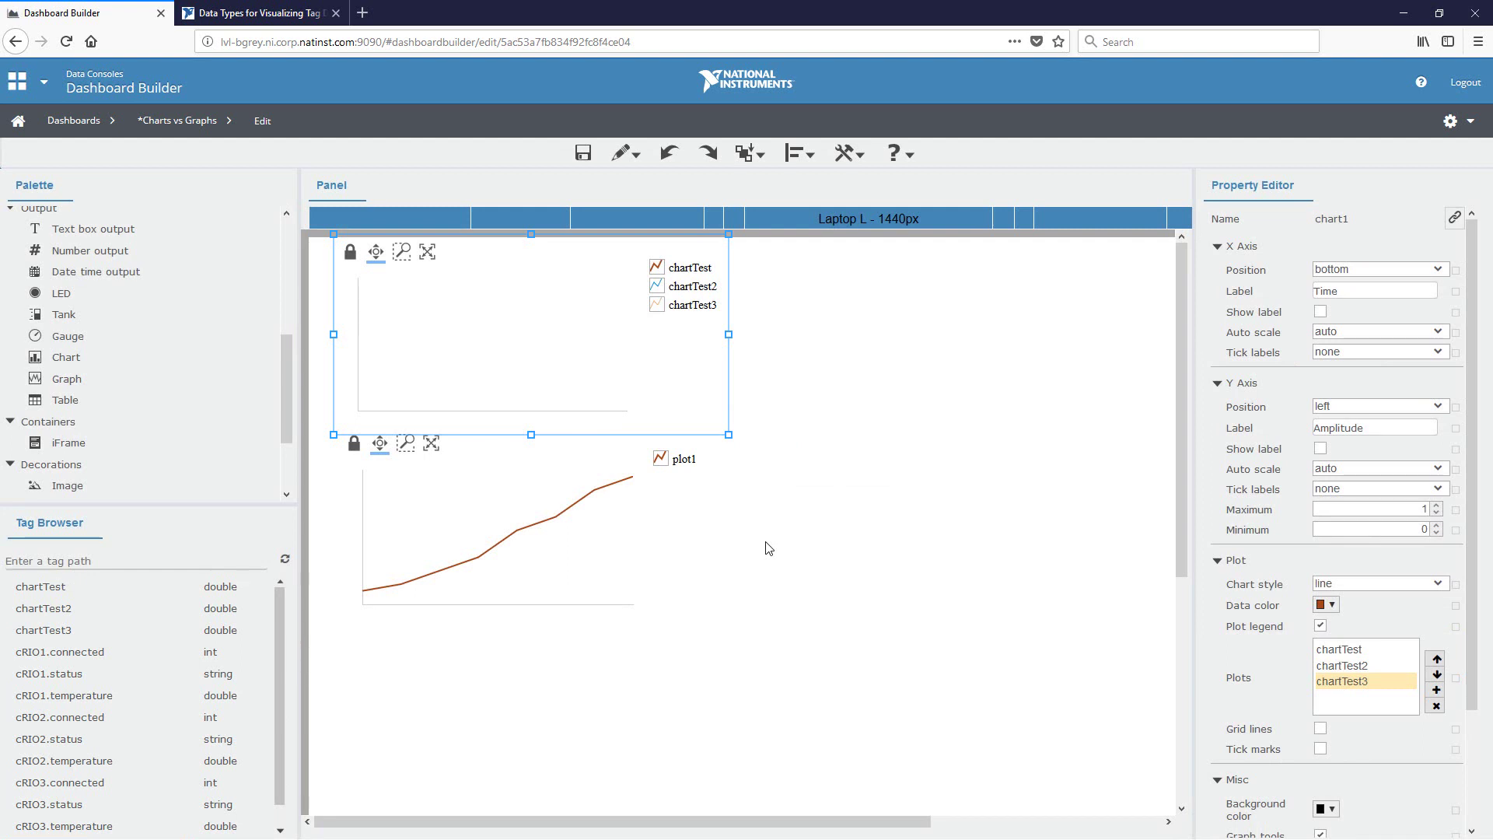
- Set the graph's plot1 label and value to graphTest, then deselect the graph
click(498, 550)
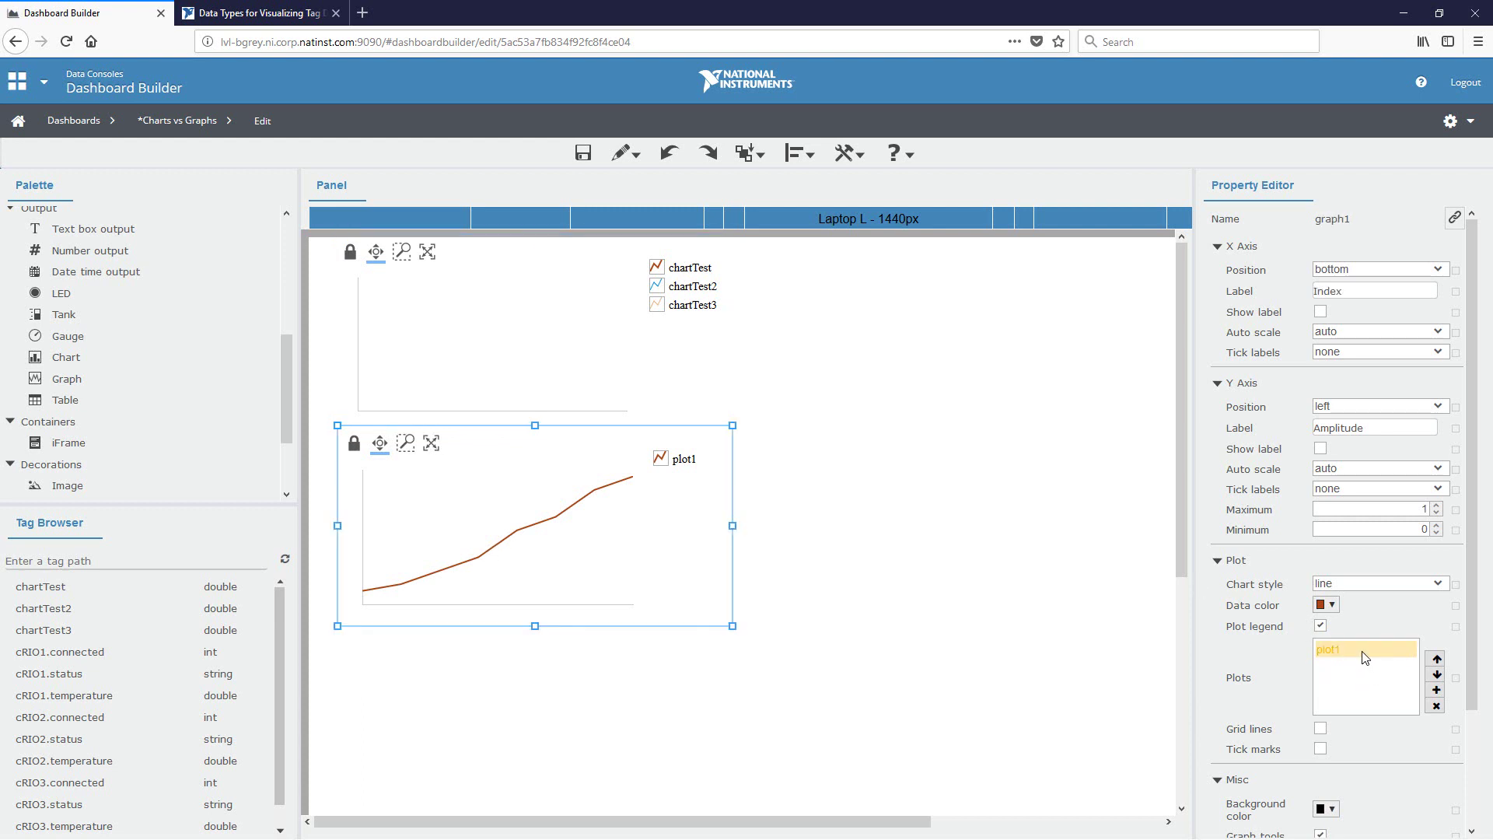
double_click(1338, 650)
drag(754, 462, 618, 464)
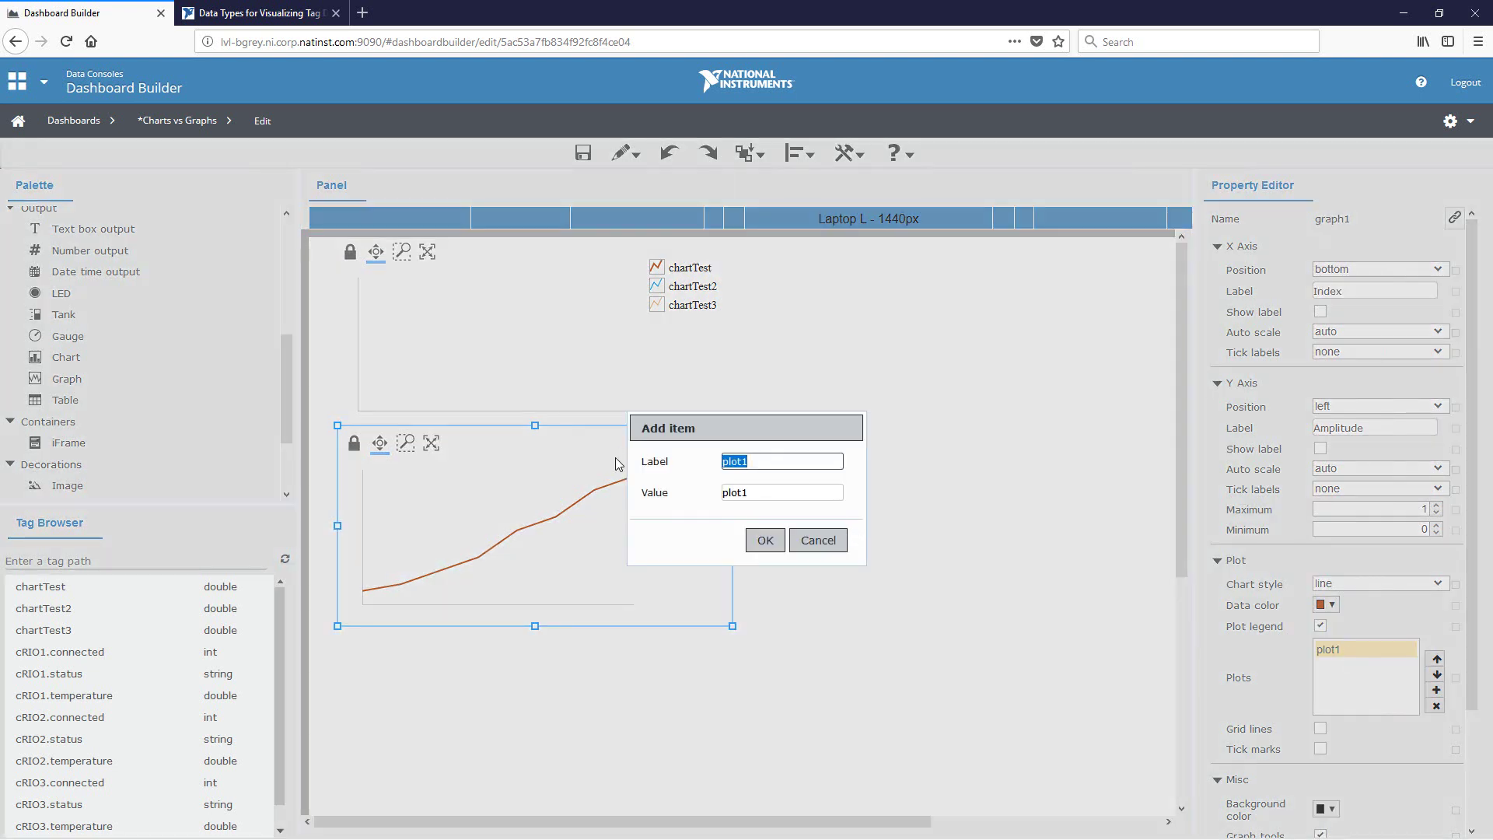
text(graphTest)
key(Tab)
text(graphTest)
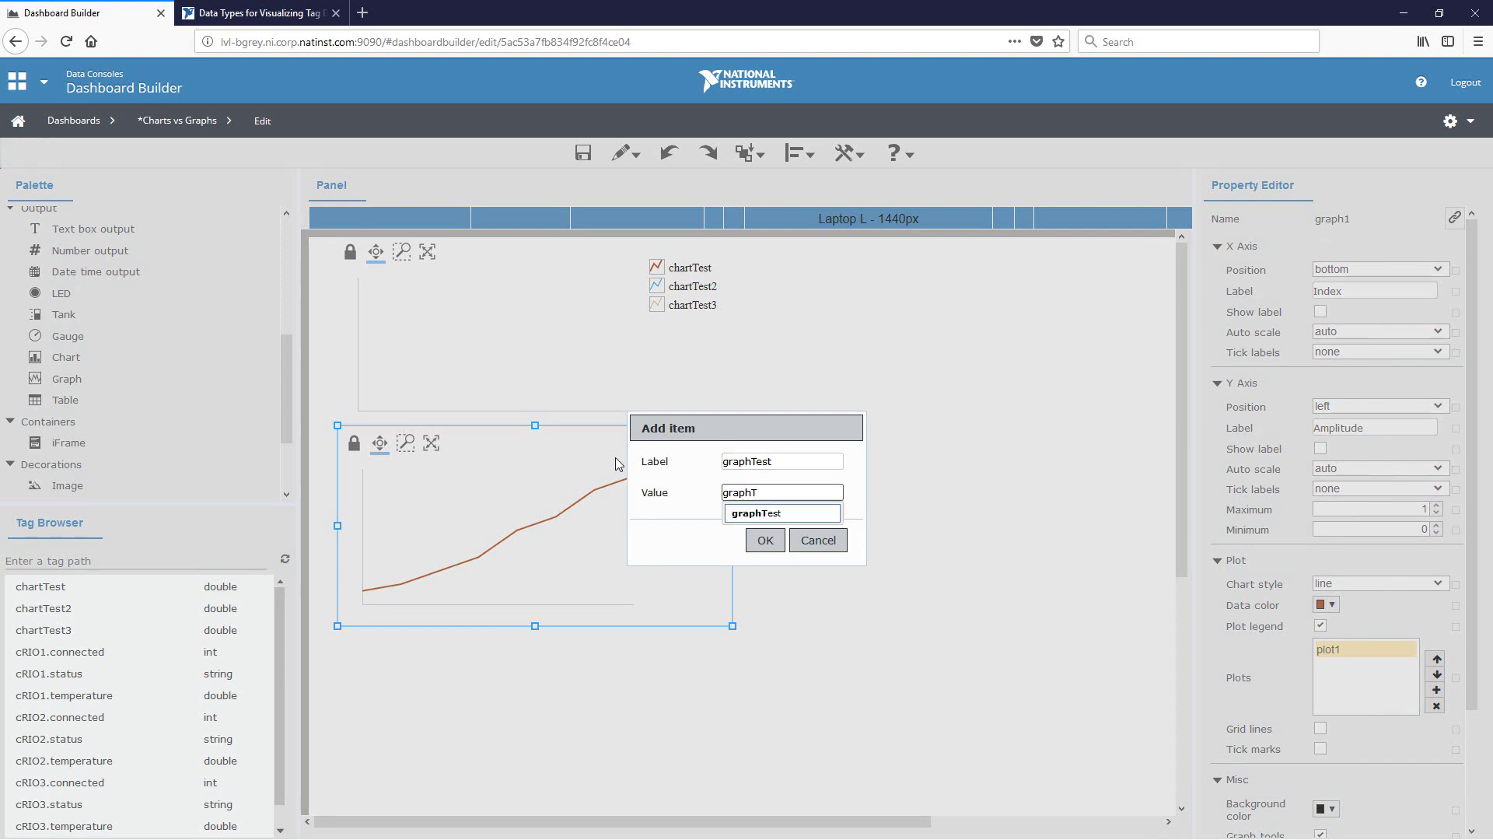
key(Escape)
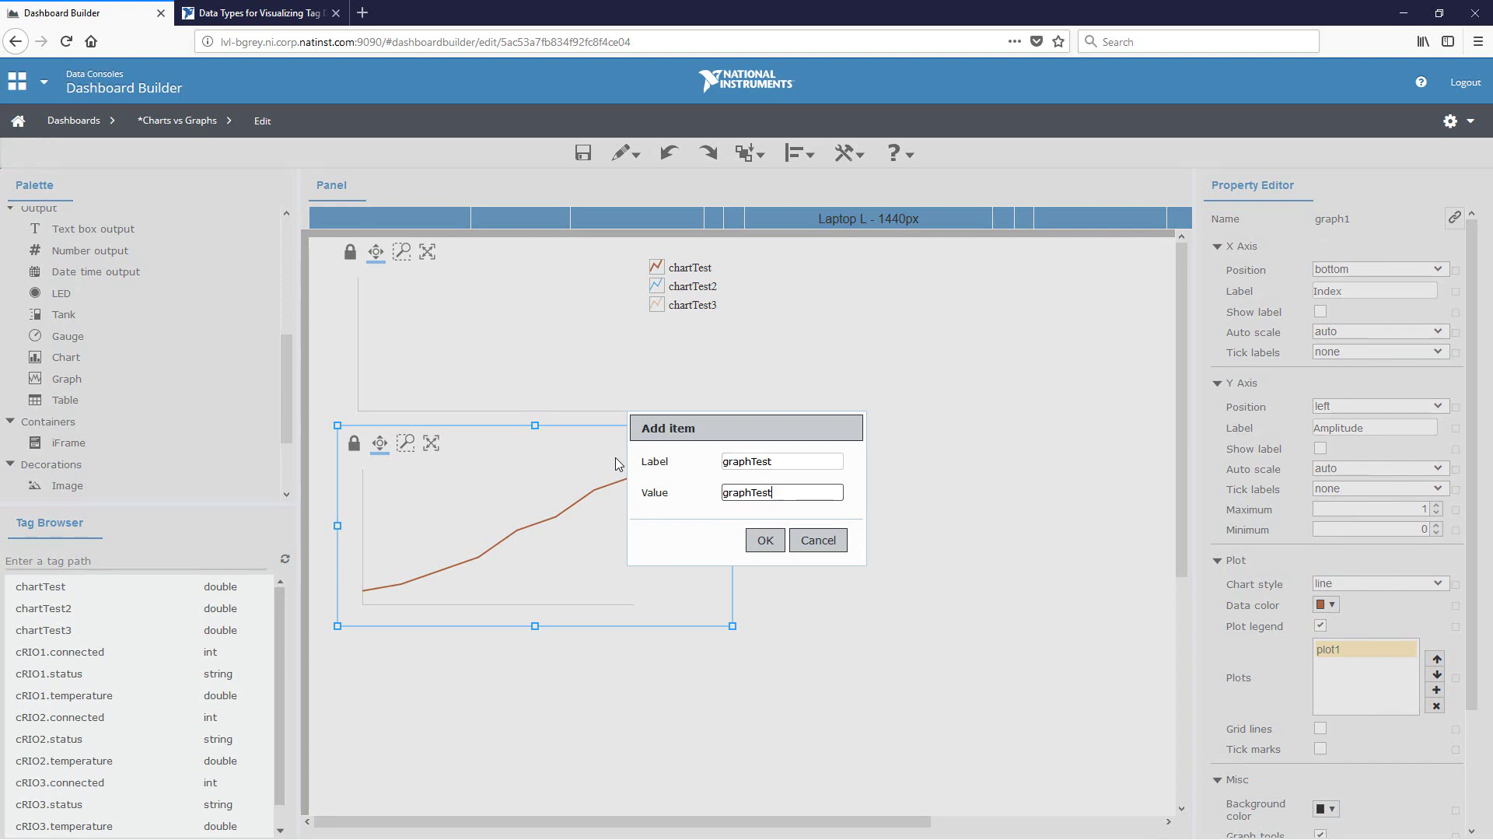
click(763, 541)
click(791, 521)
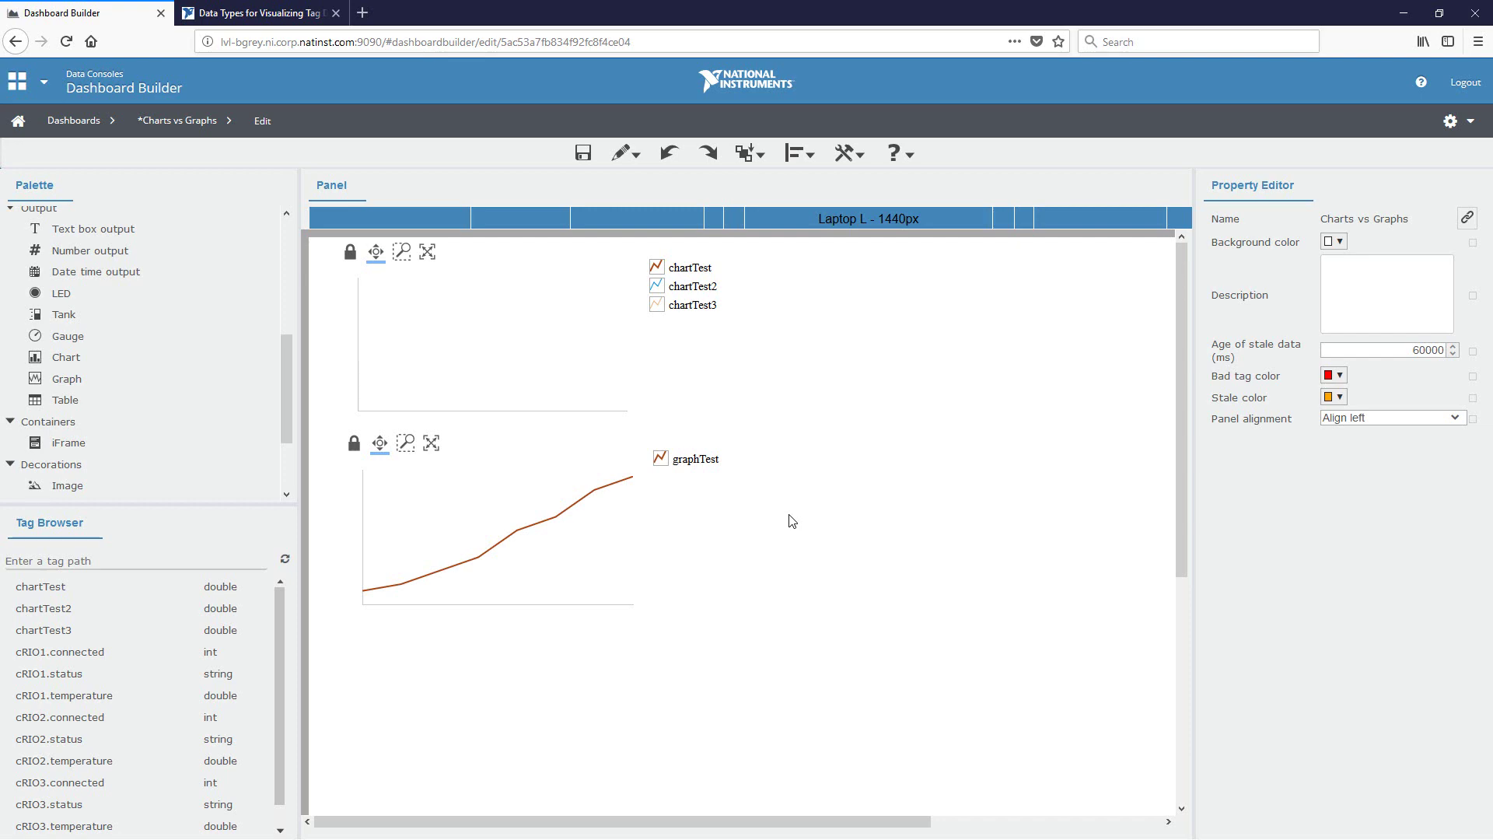
- Run Graphs vs Charts.vi in LabVIEW and return to the browser dashboard
key(alt+Tab)
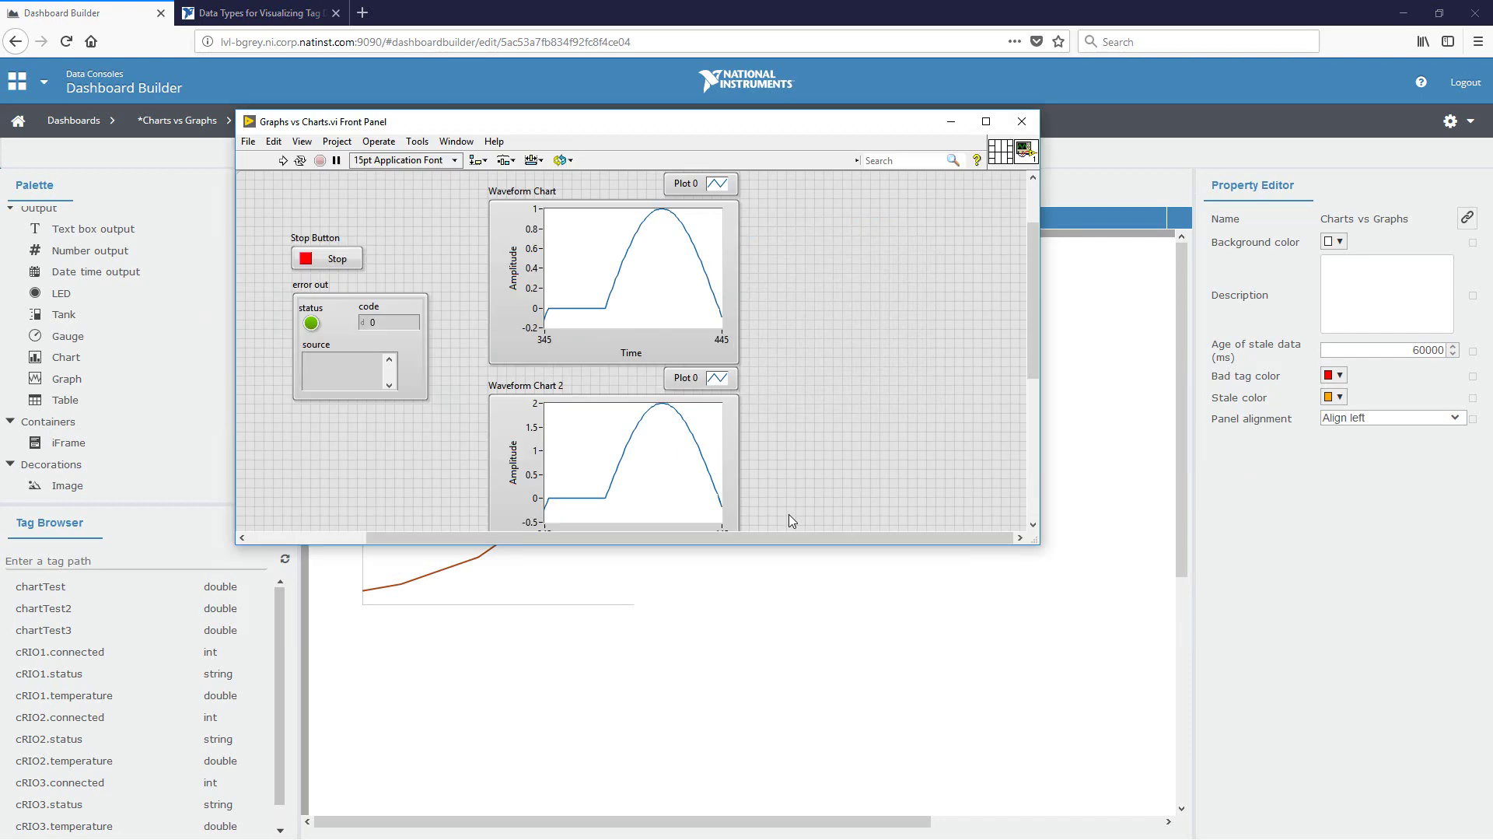
click(283, 160)
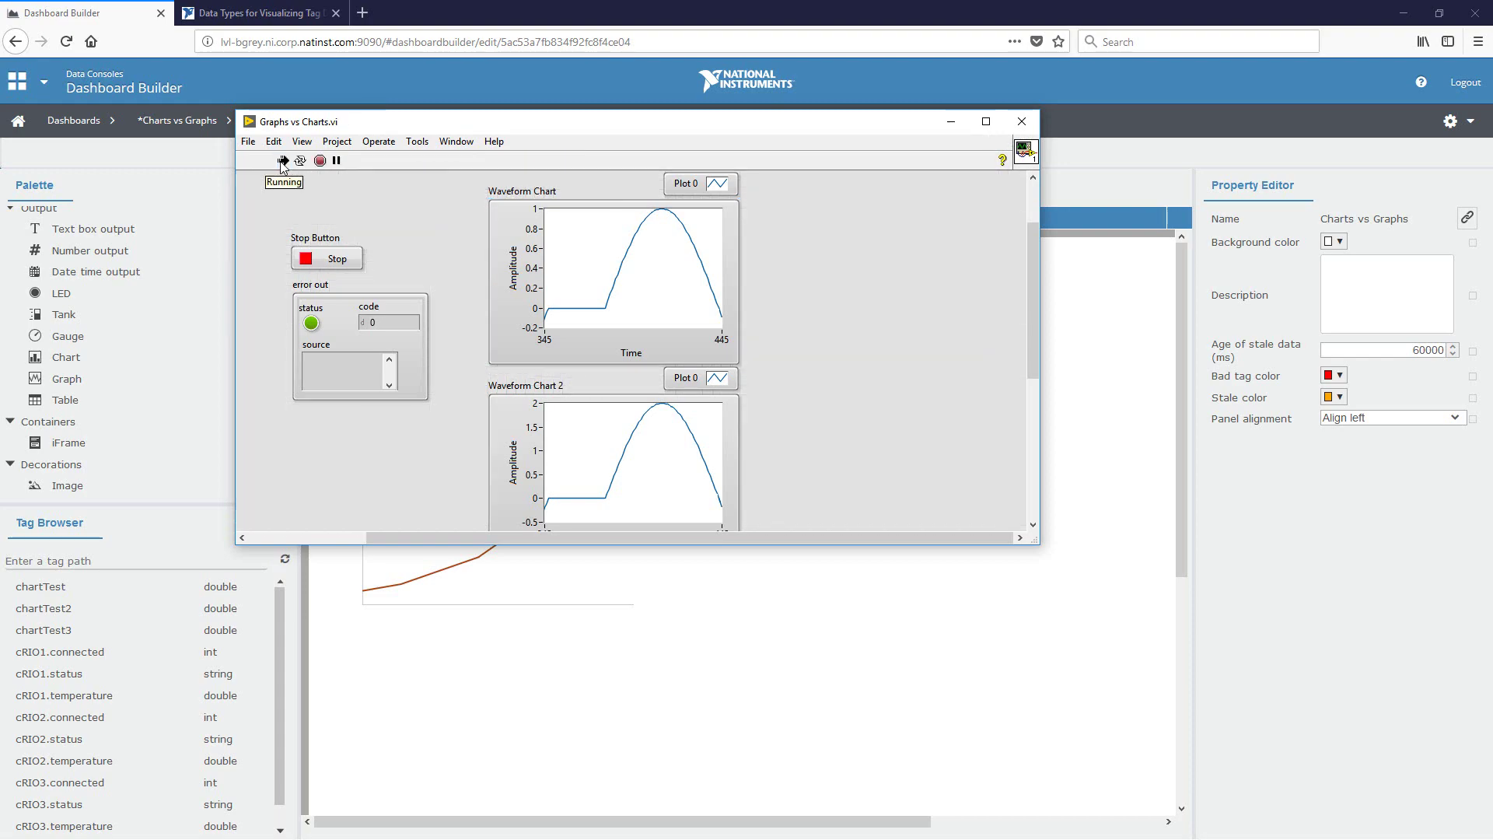
key(alt+Tab)
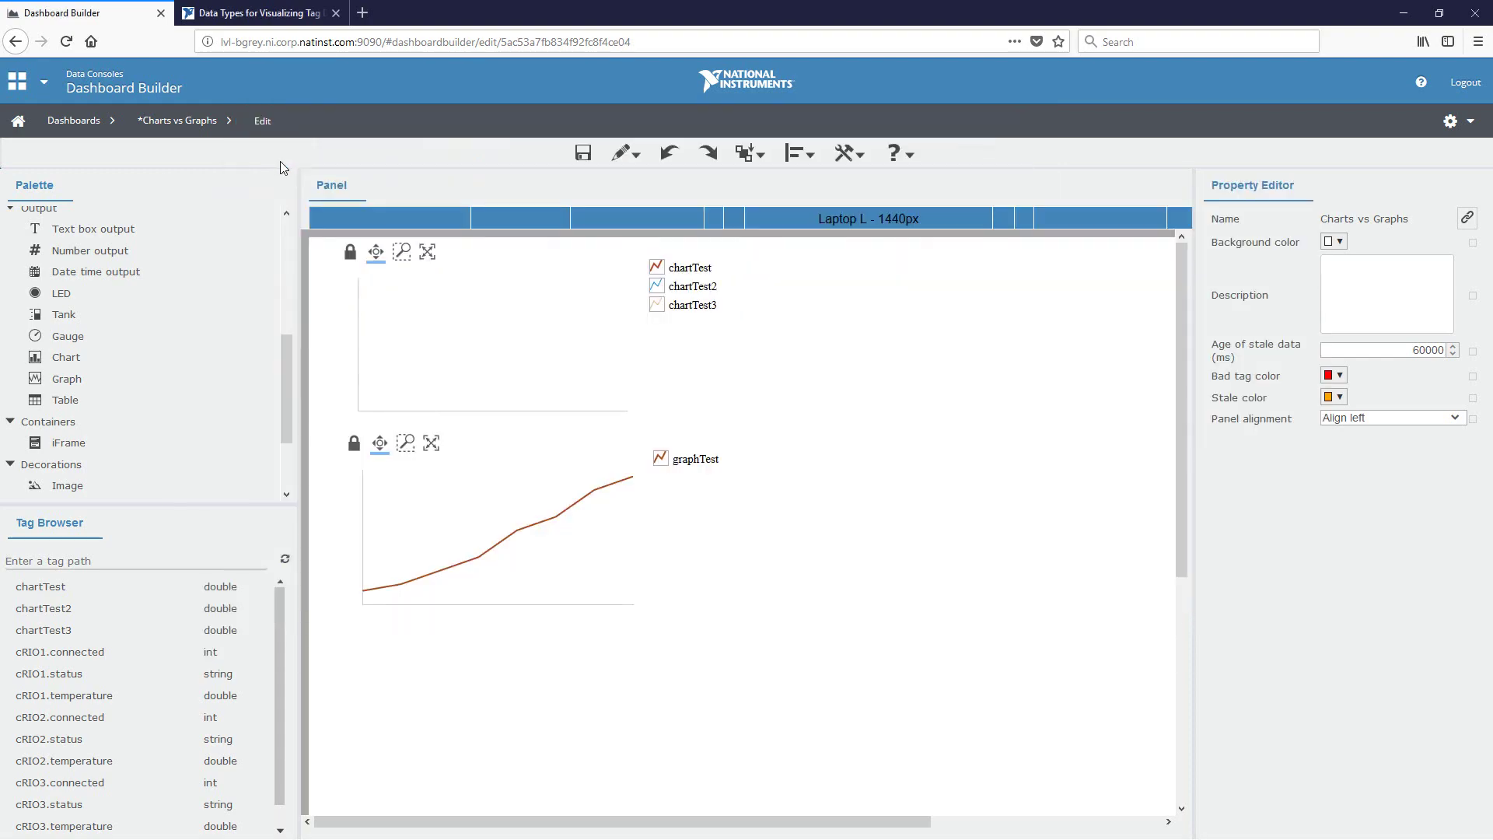
- Save the Charts vs Graphs dashboard and choose Play from the gear menu
click(583, 153)
click(1471, 129)
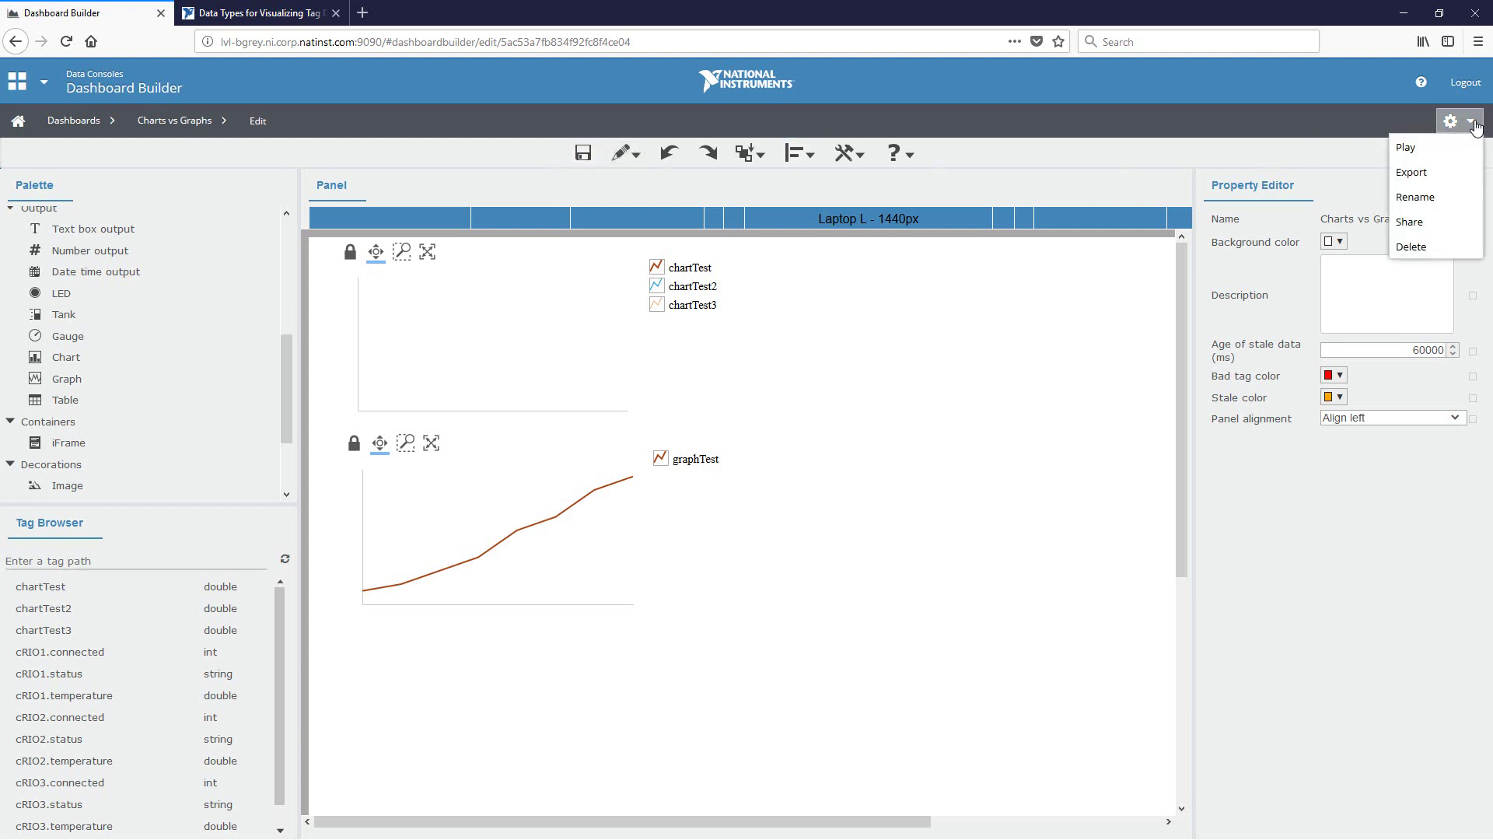
click(1451, 148)
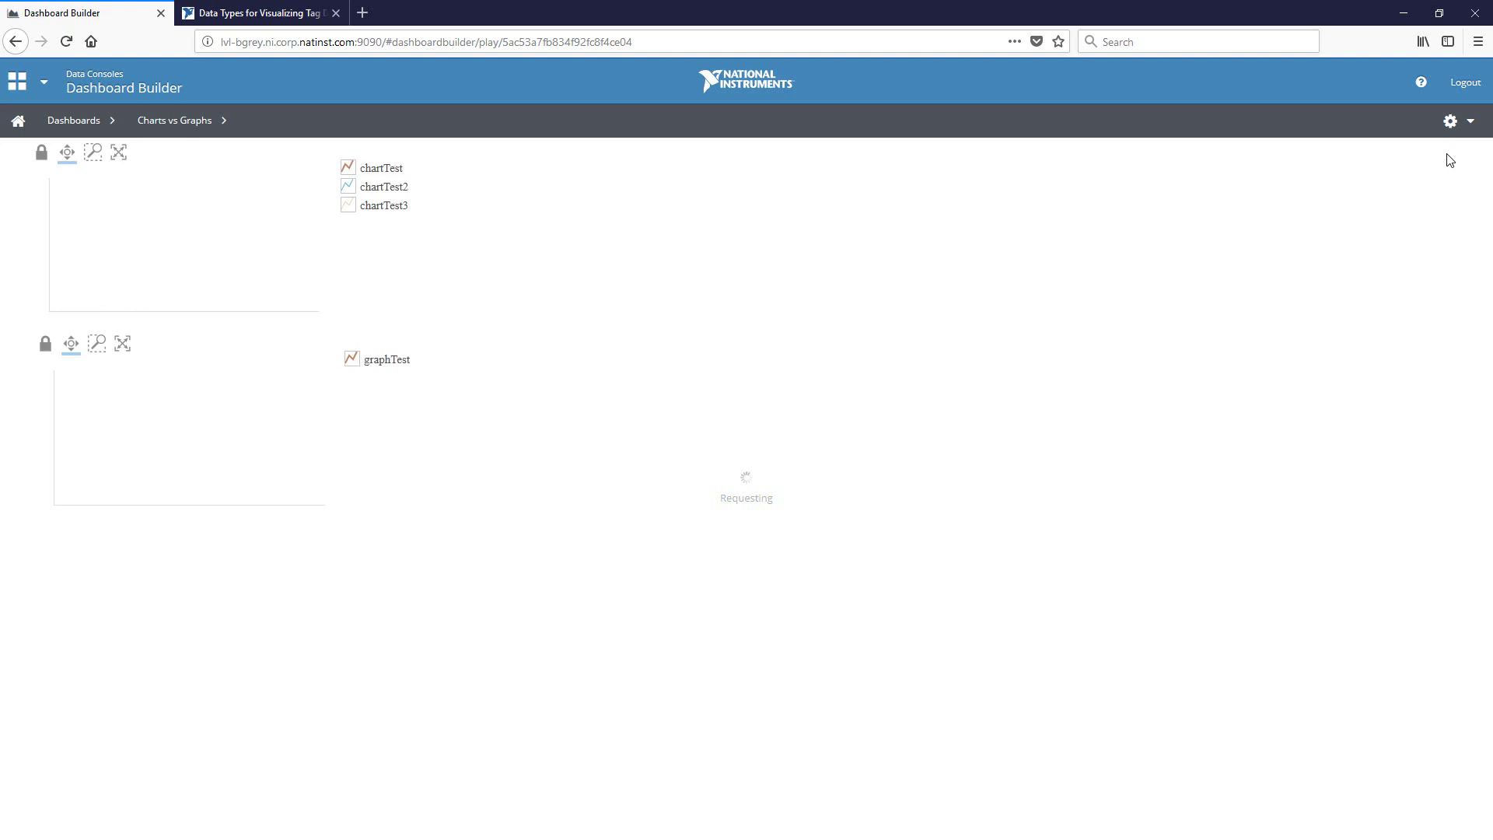